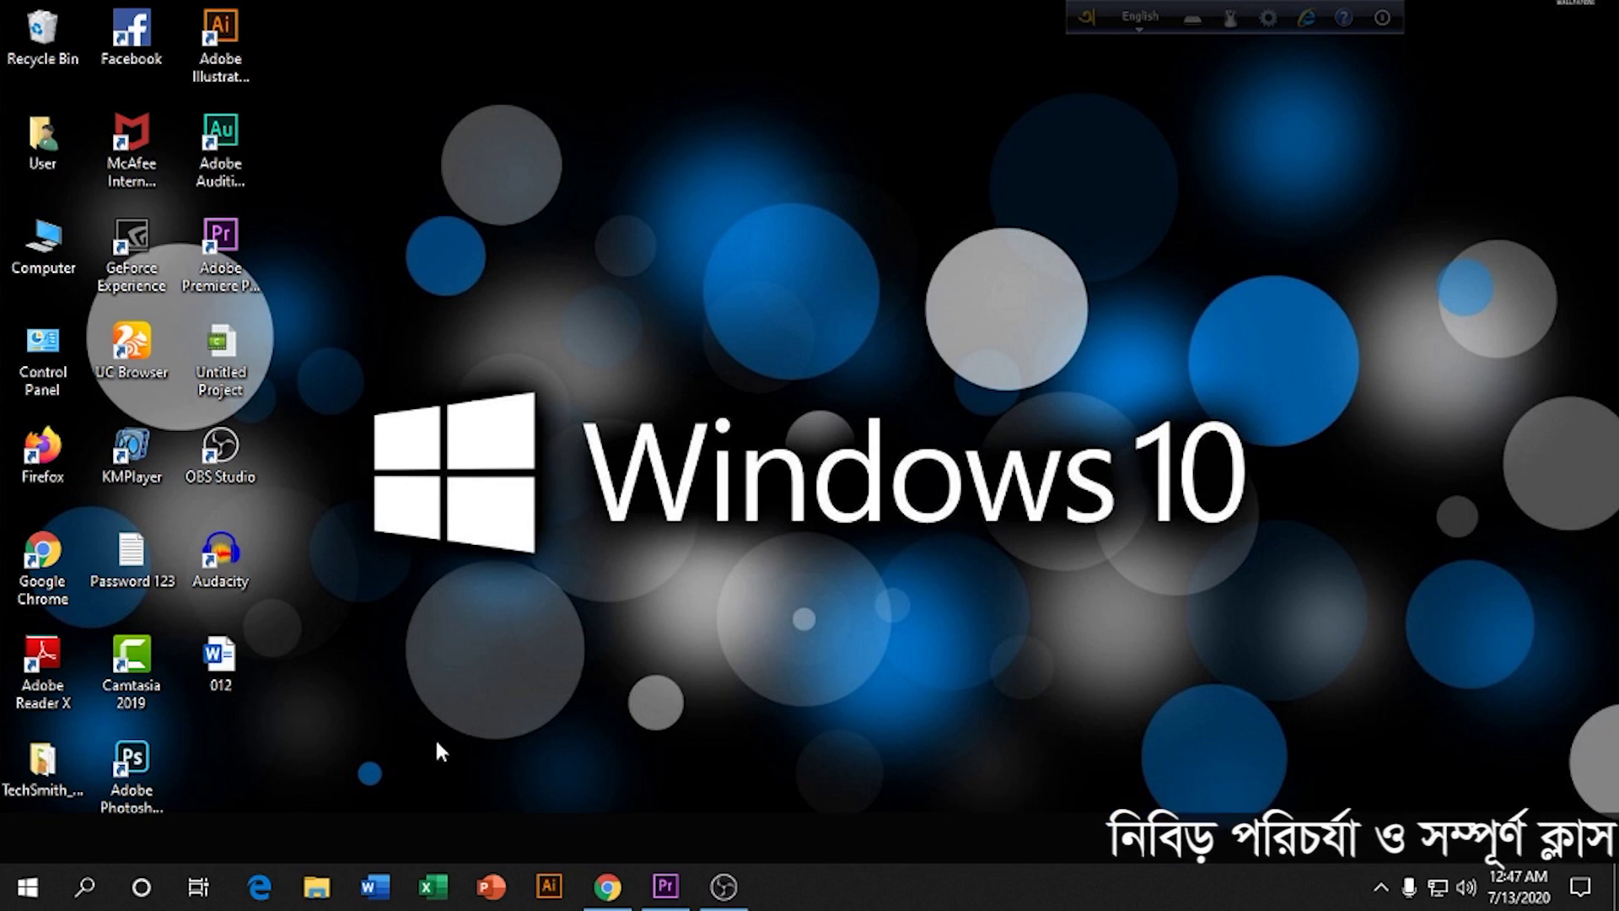
Step: Launch Google Chrome from the desktop and maximize its window
double_click(42, 573)
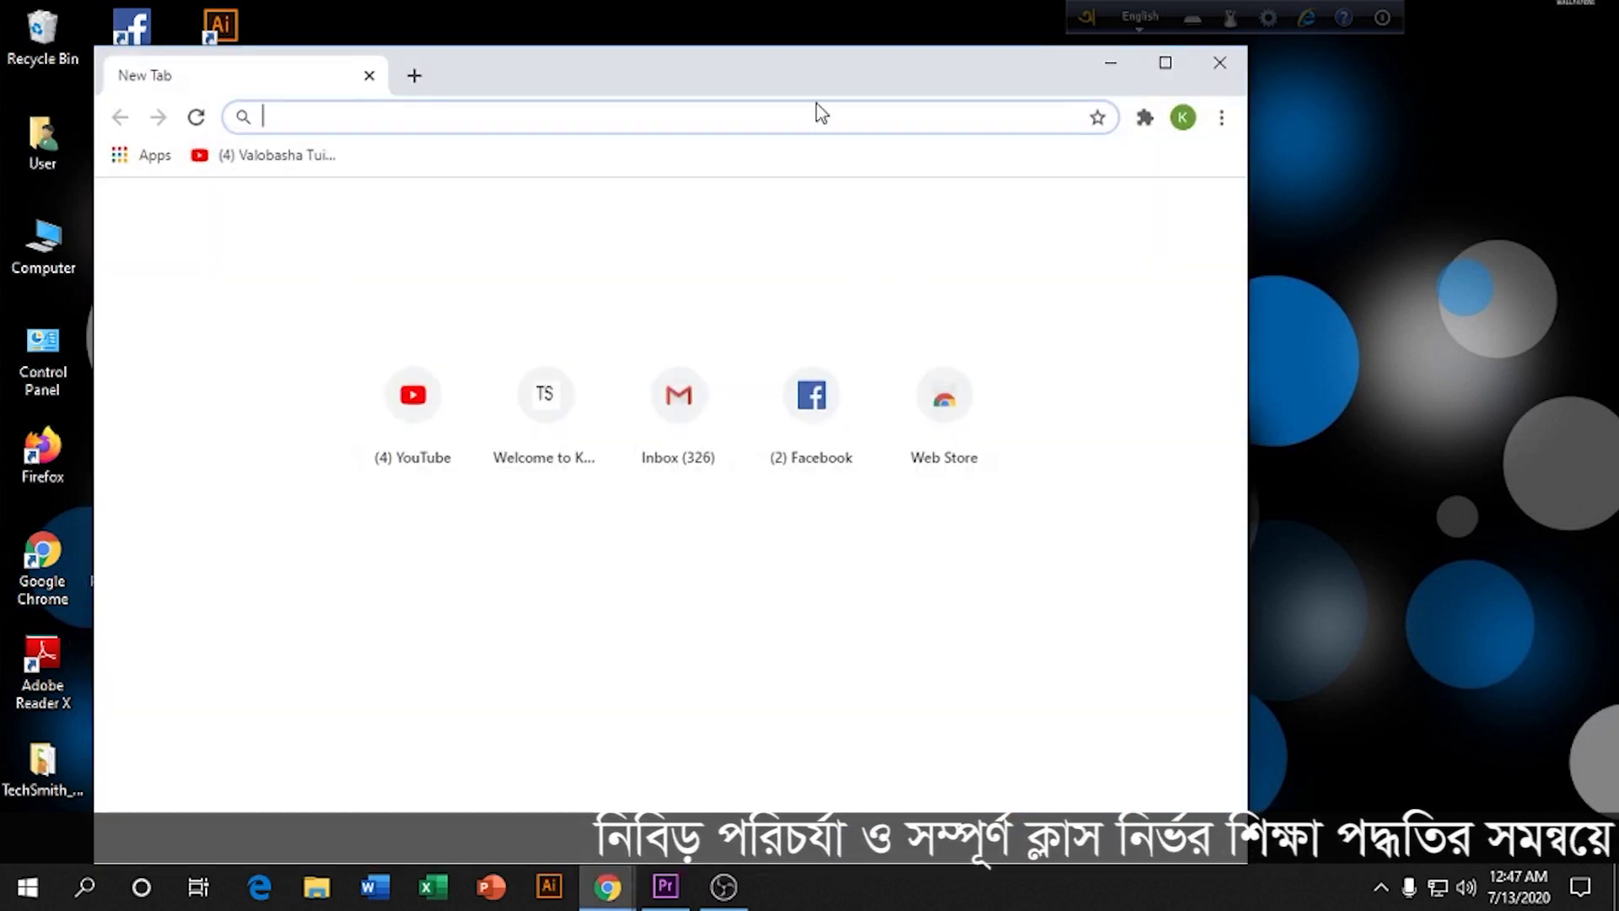
click(1165, 62)
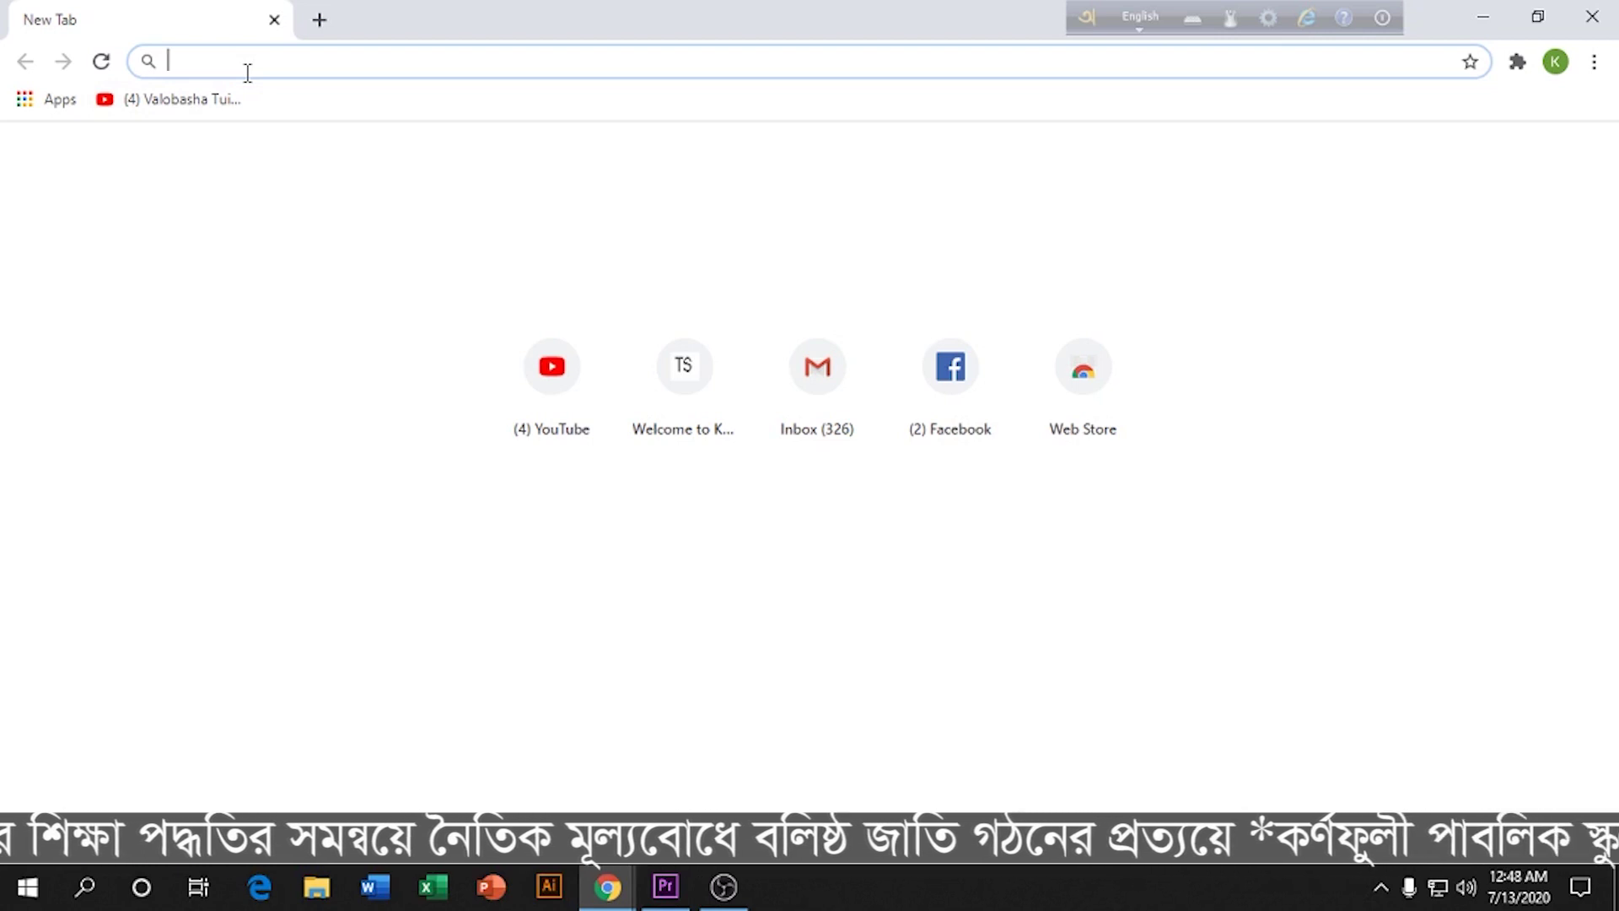
text(www.)
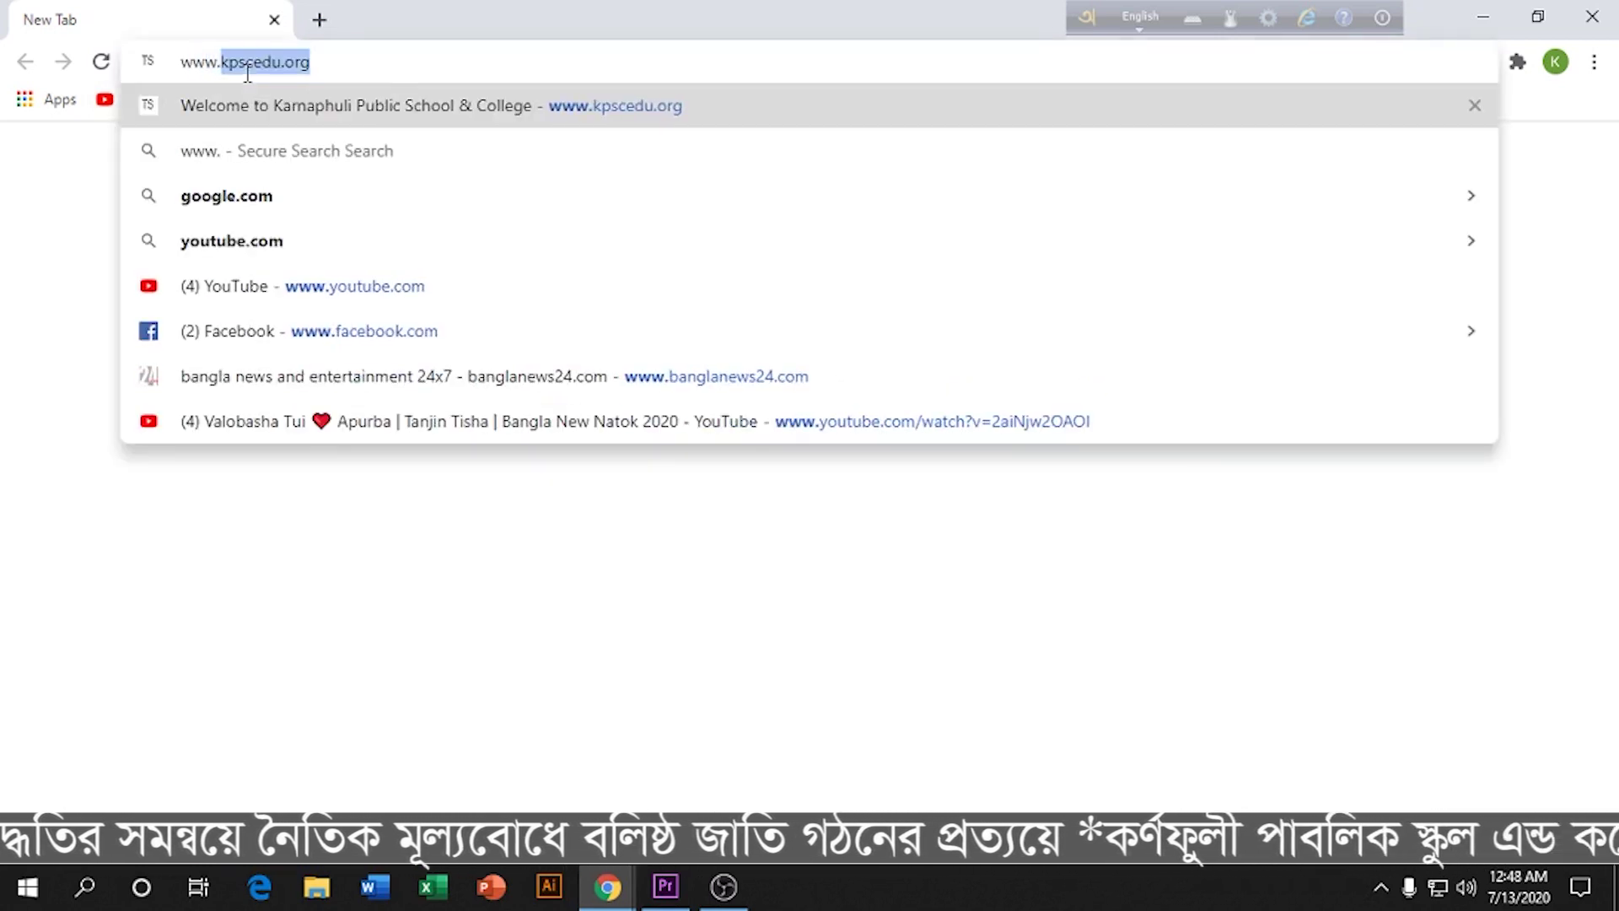
text(kpsc)
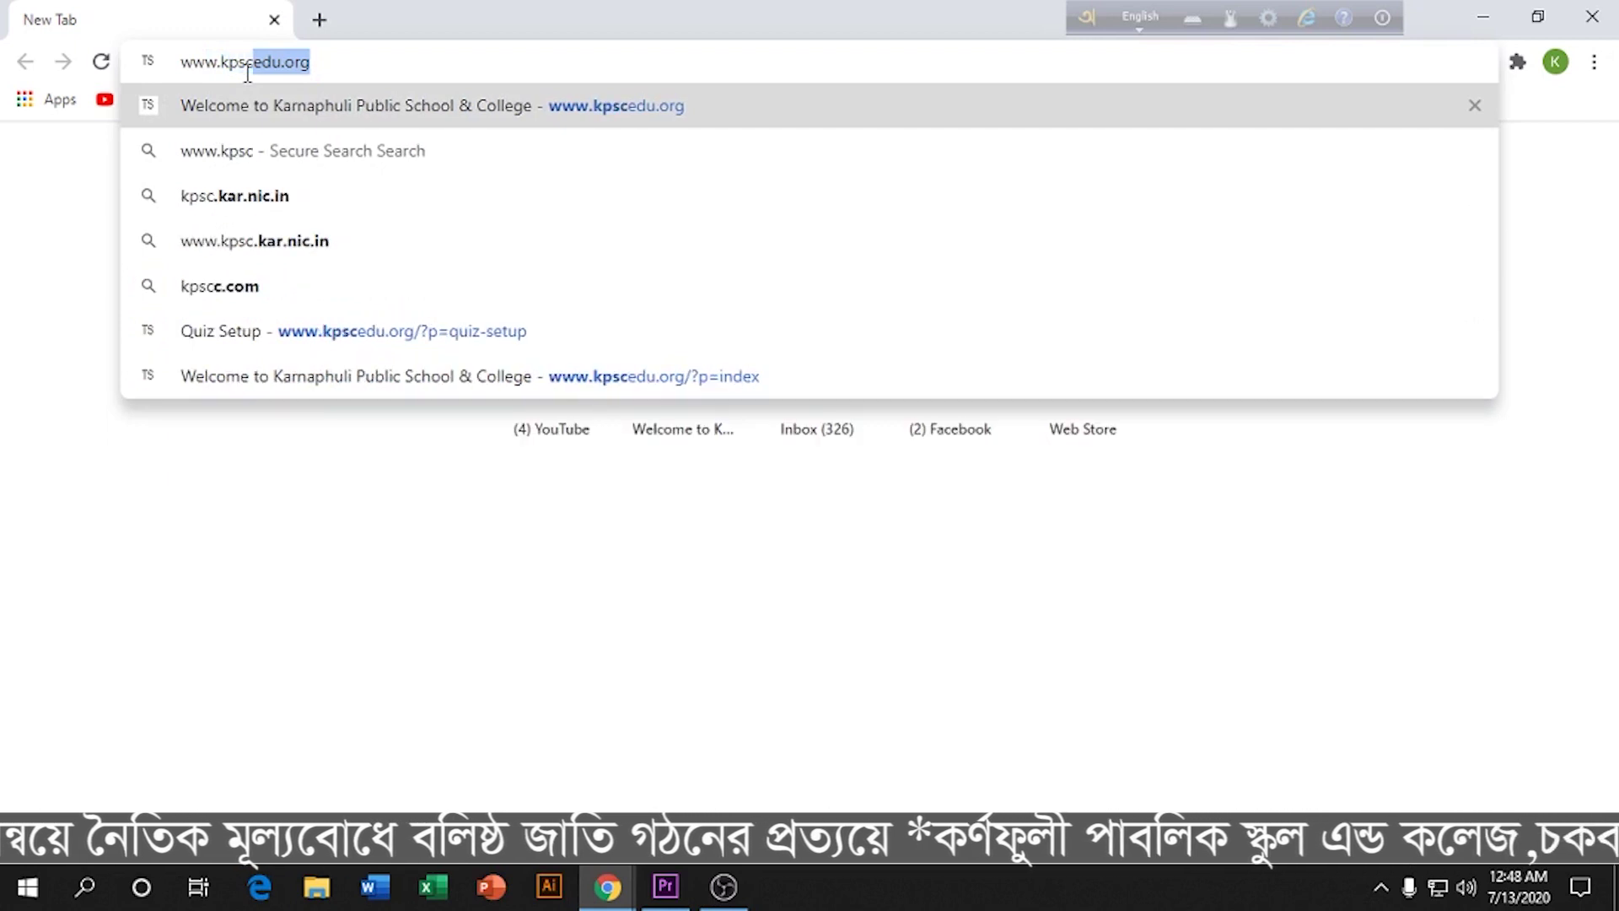
text(edu)
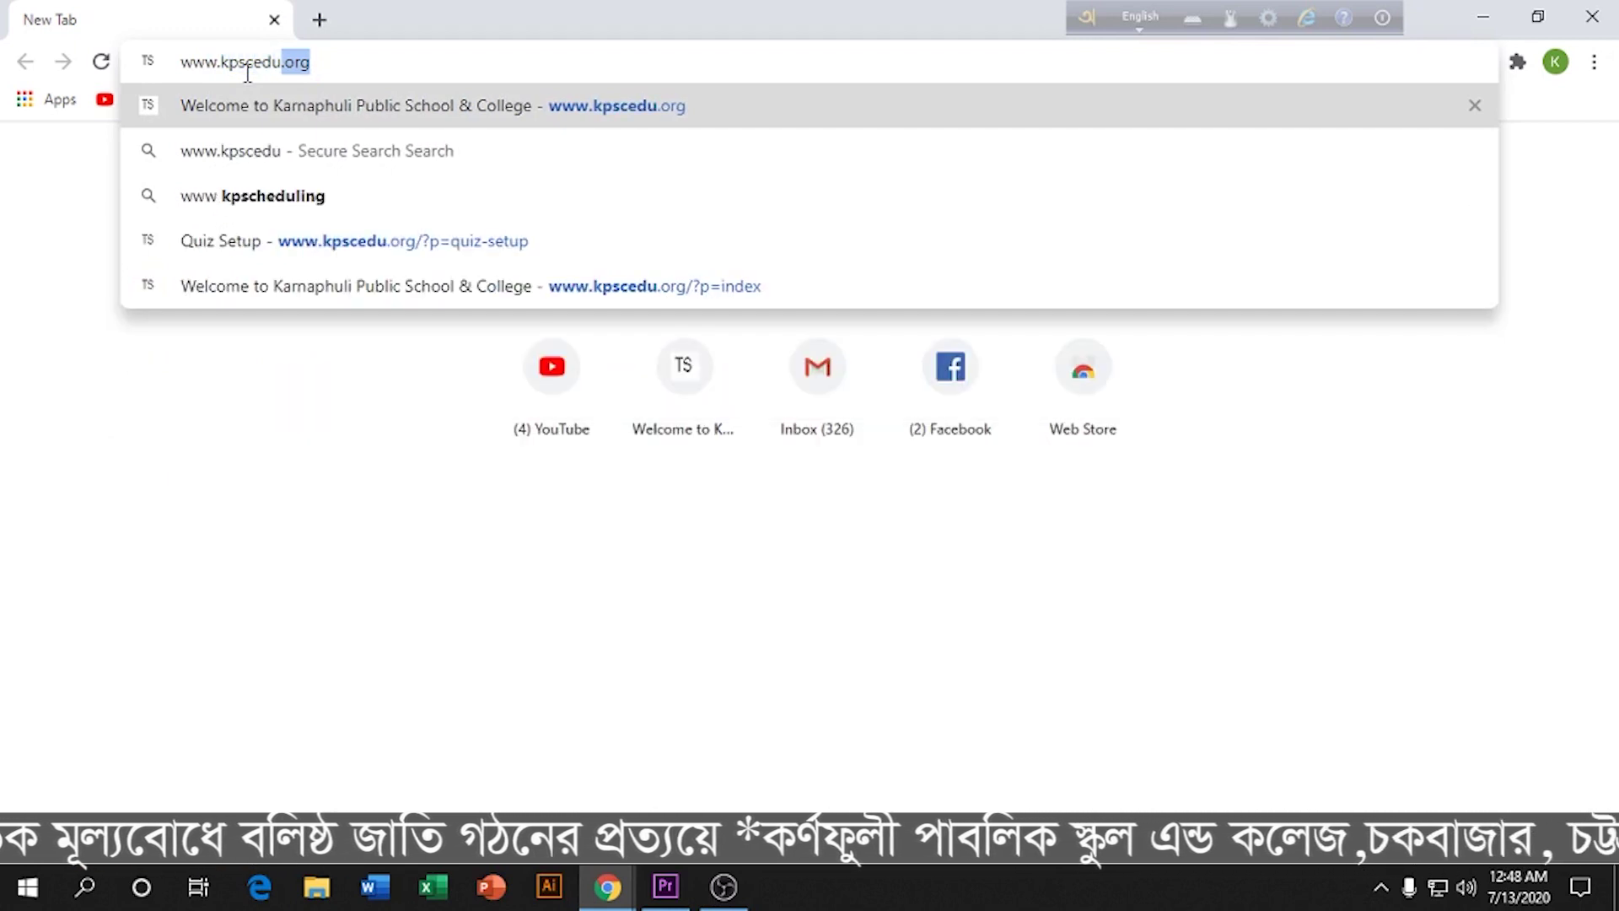
text(.org)
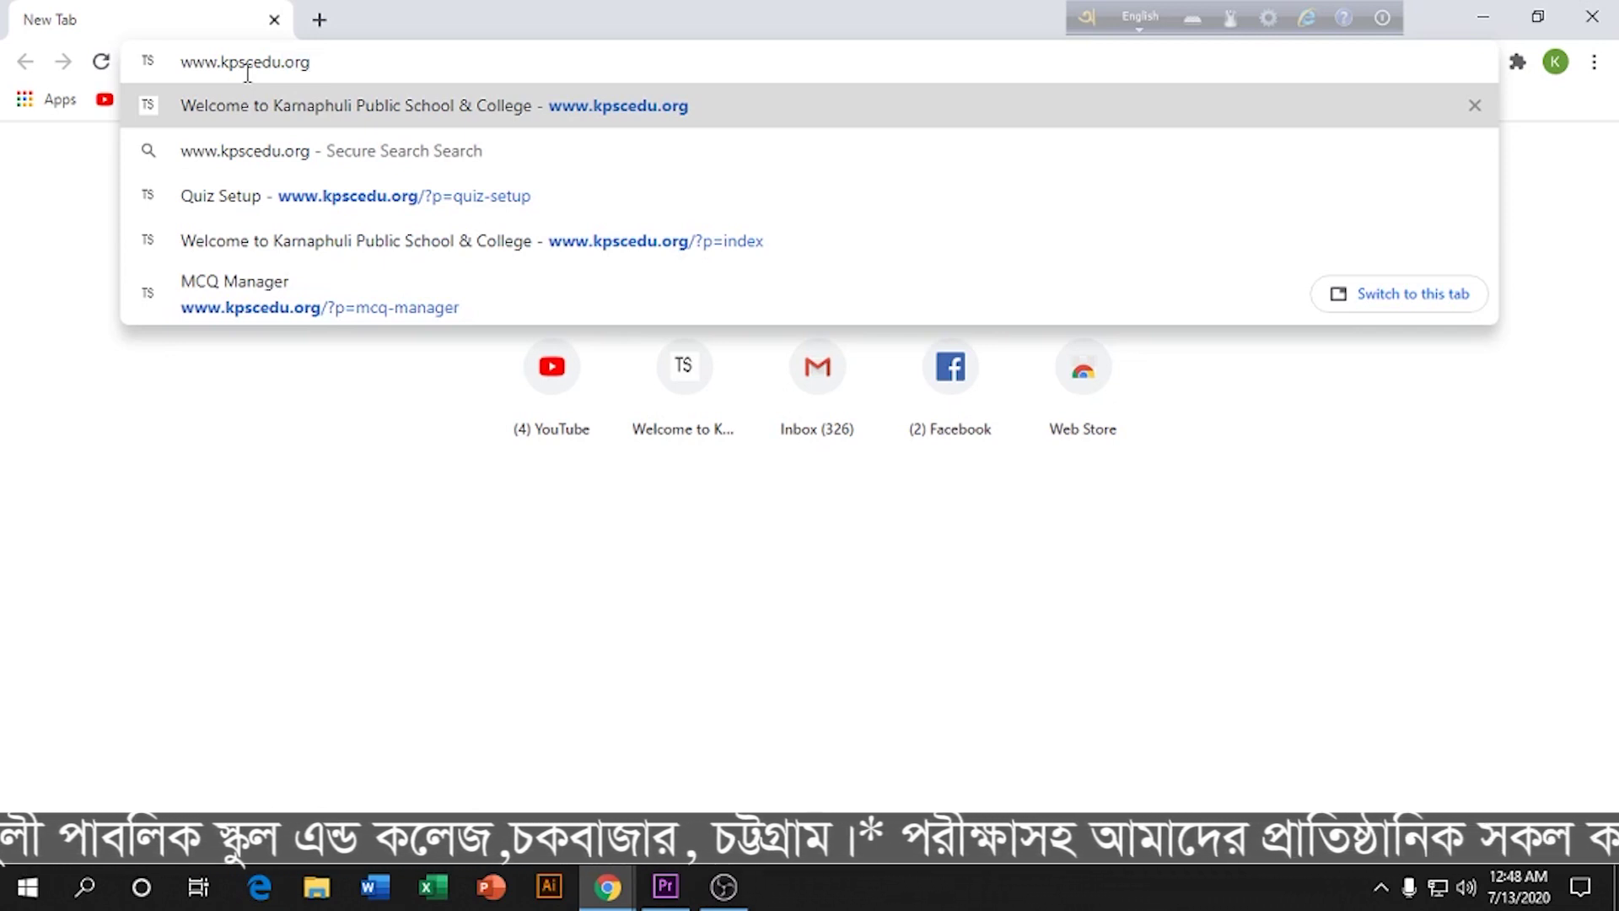
key(Return)
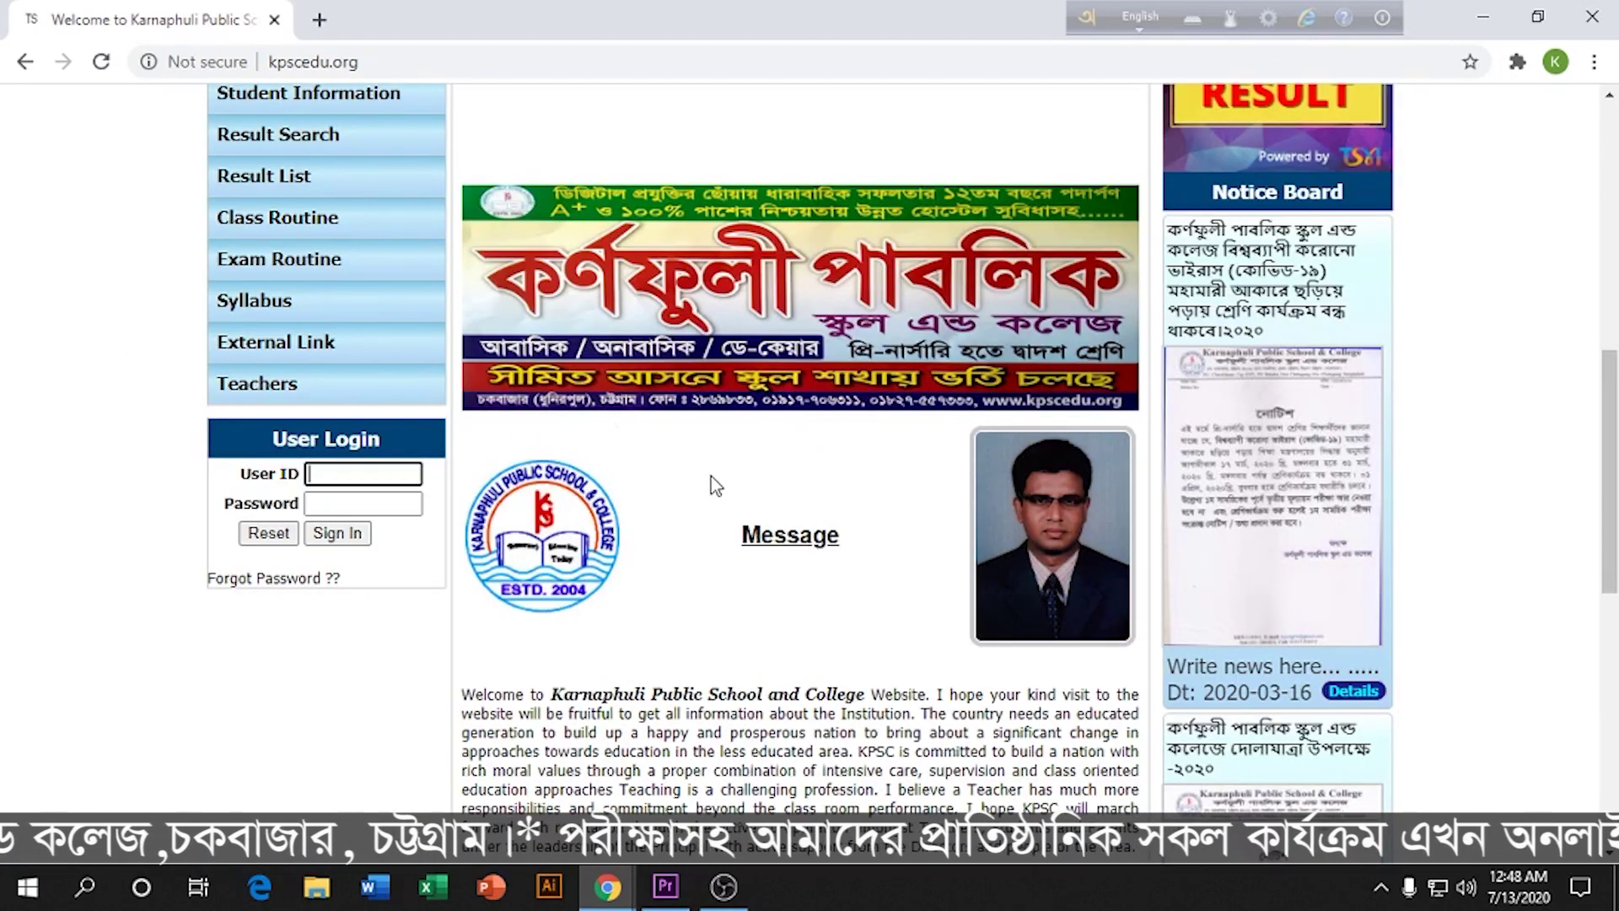
Step: Enter the student's user ID in the User Login box, then move to the Password field
scroll(719, 495, up, 4)
scroll(720, 499, up, 4)
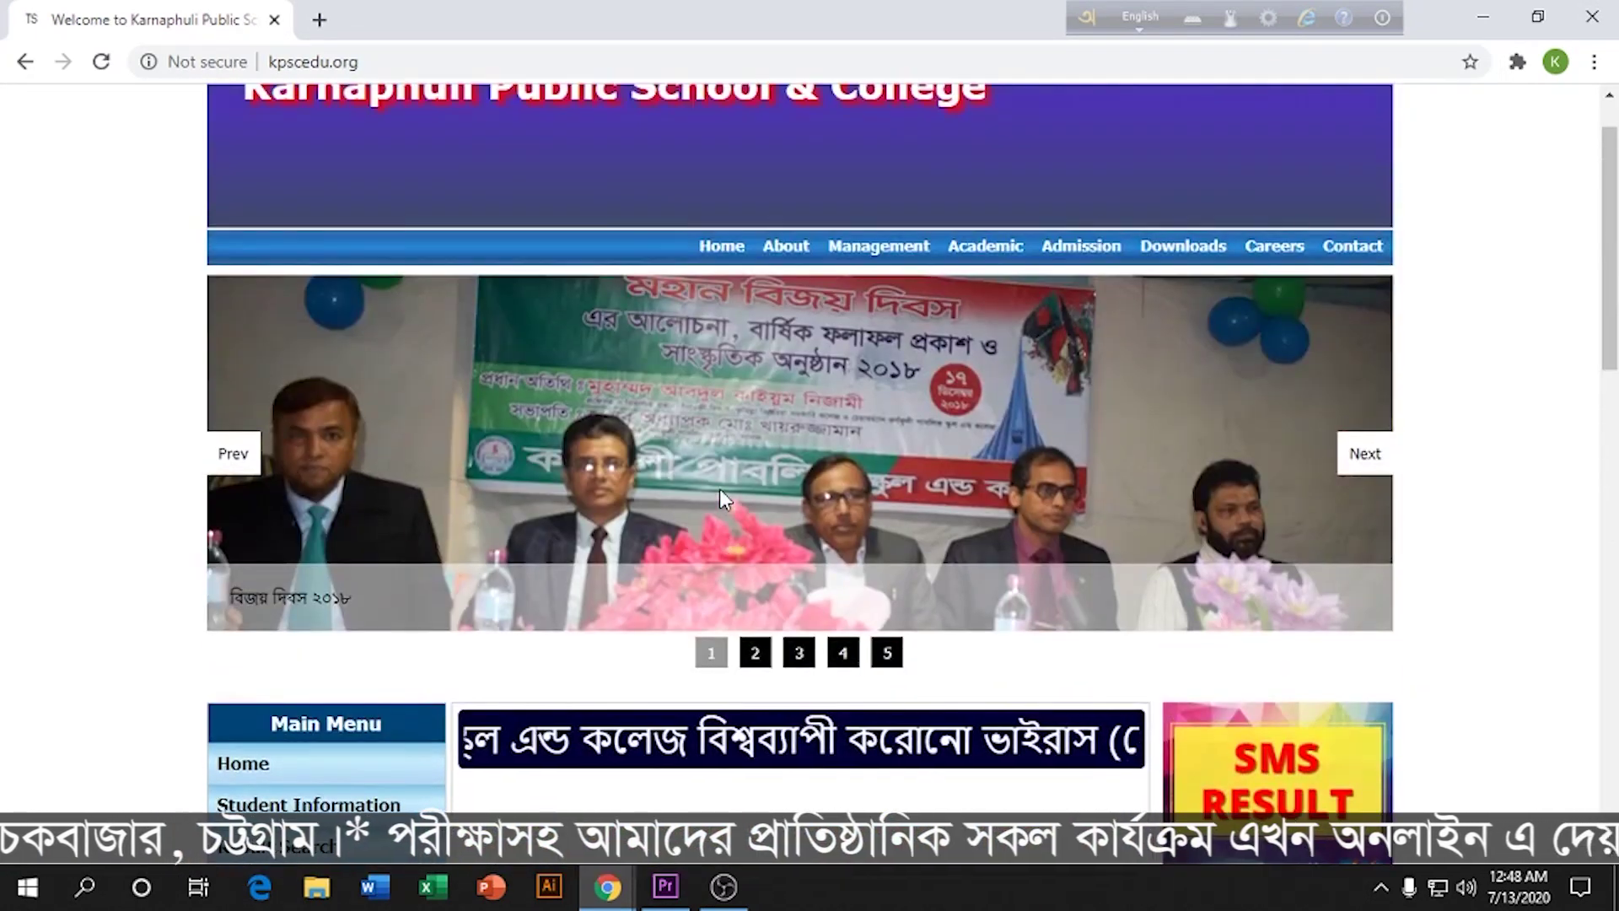
scroll(721, 502, down, 3)
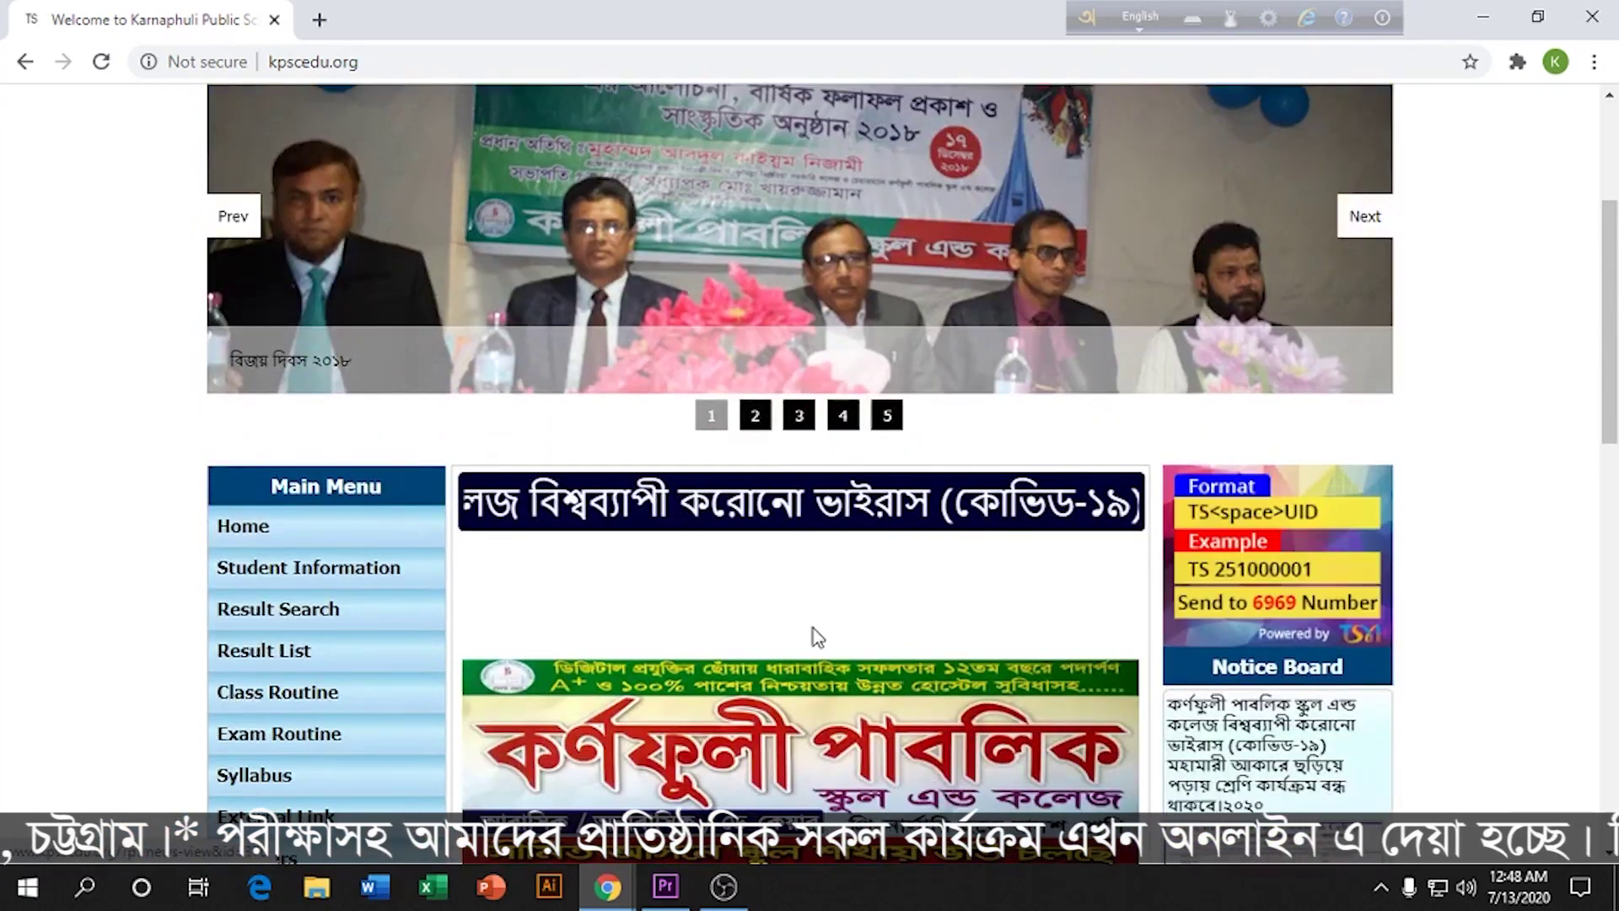
scroll(843, 638, up, 3)
scroll(846, 641, down, 8)
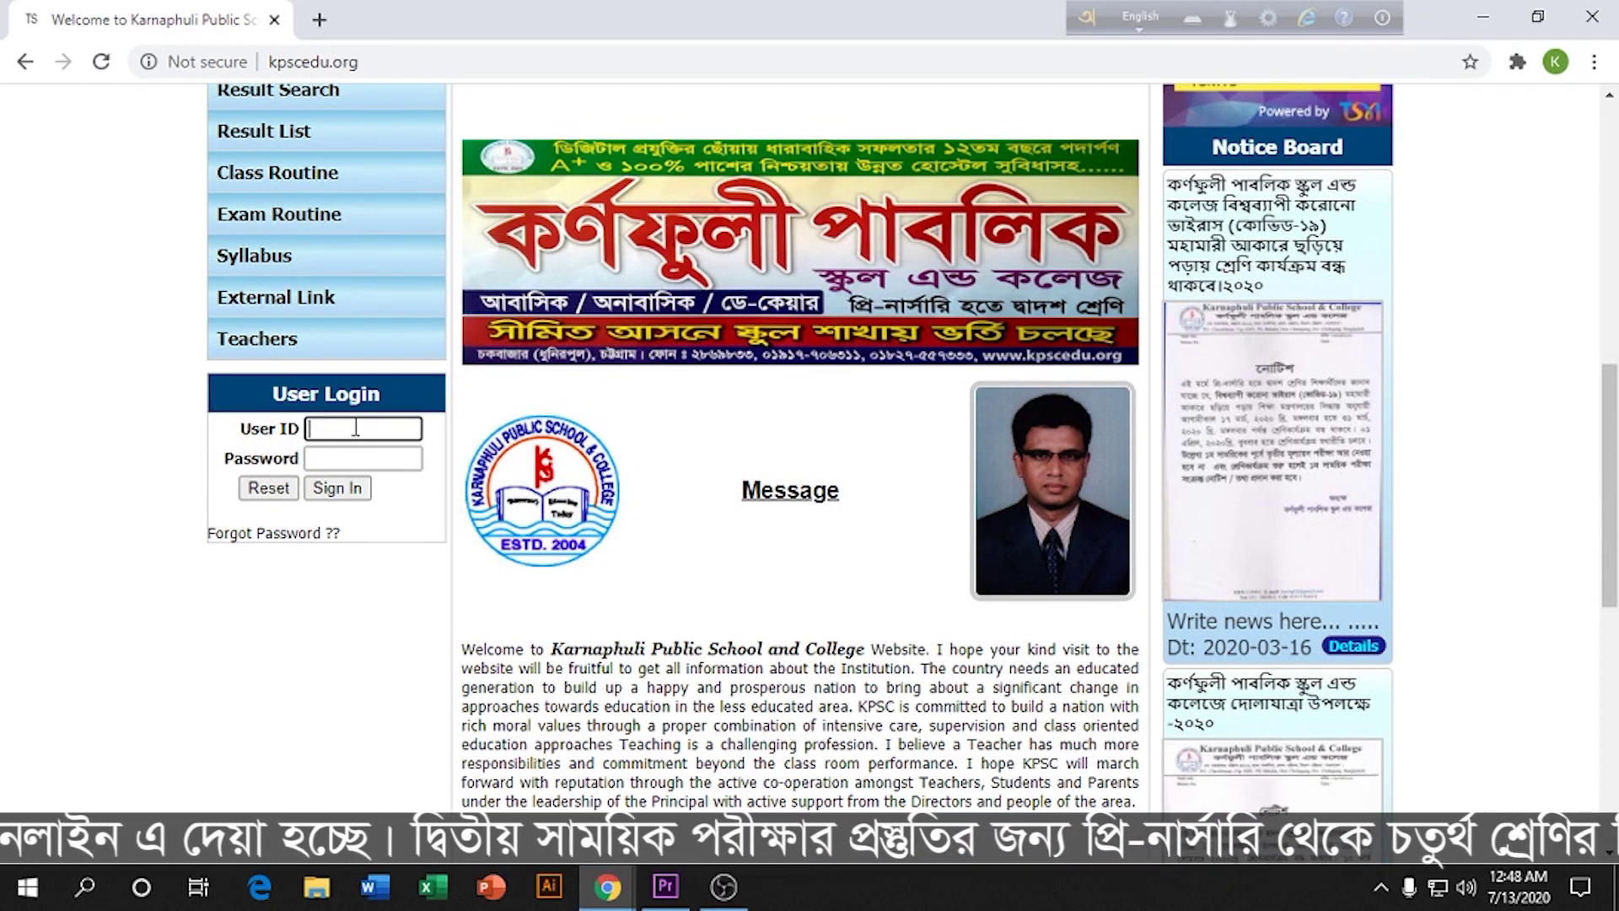
text(2)
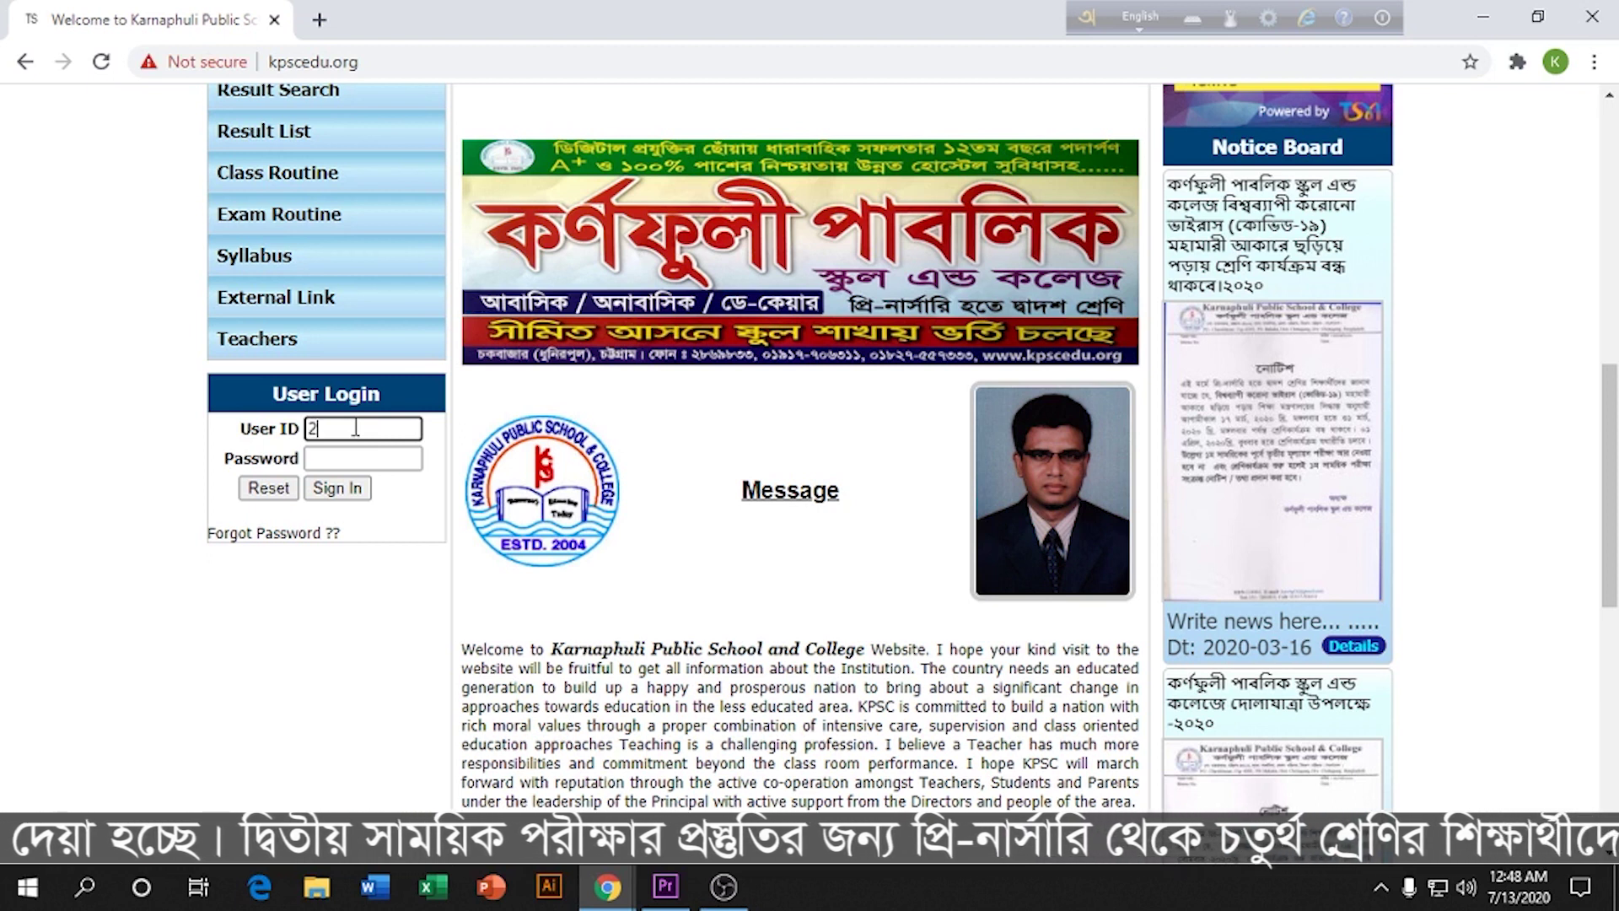
text(51002198)
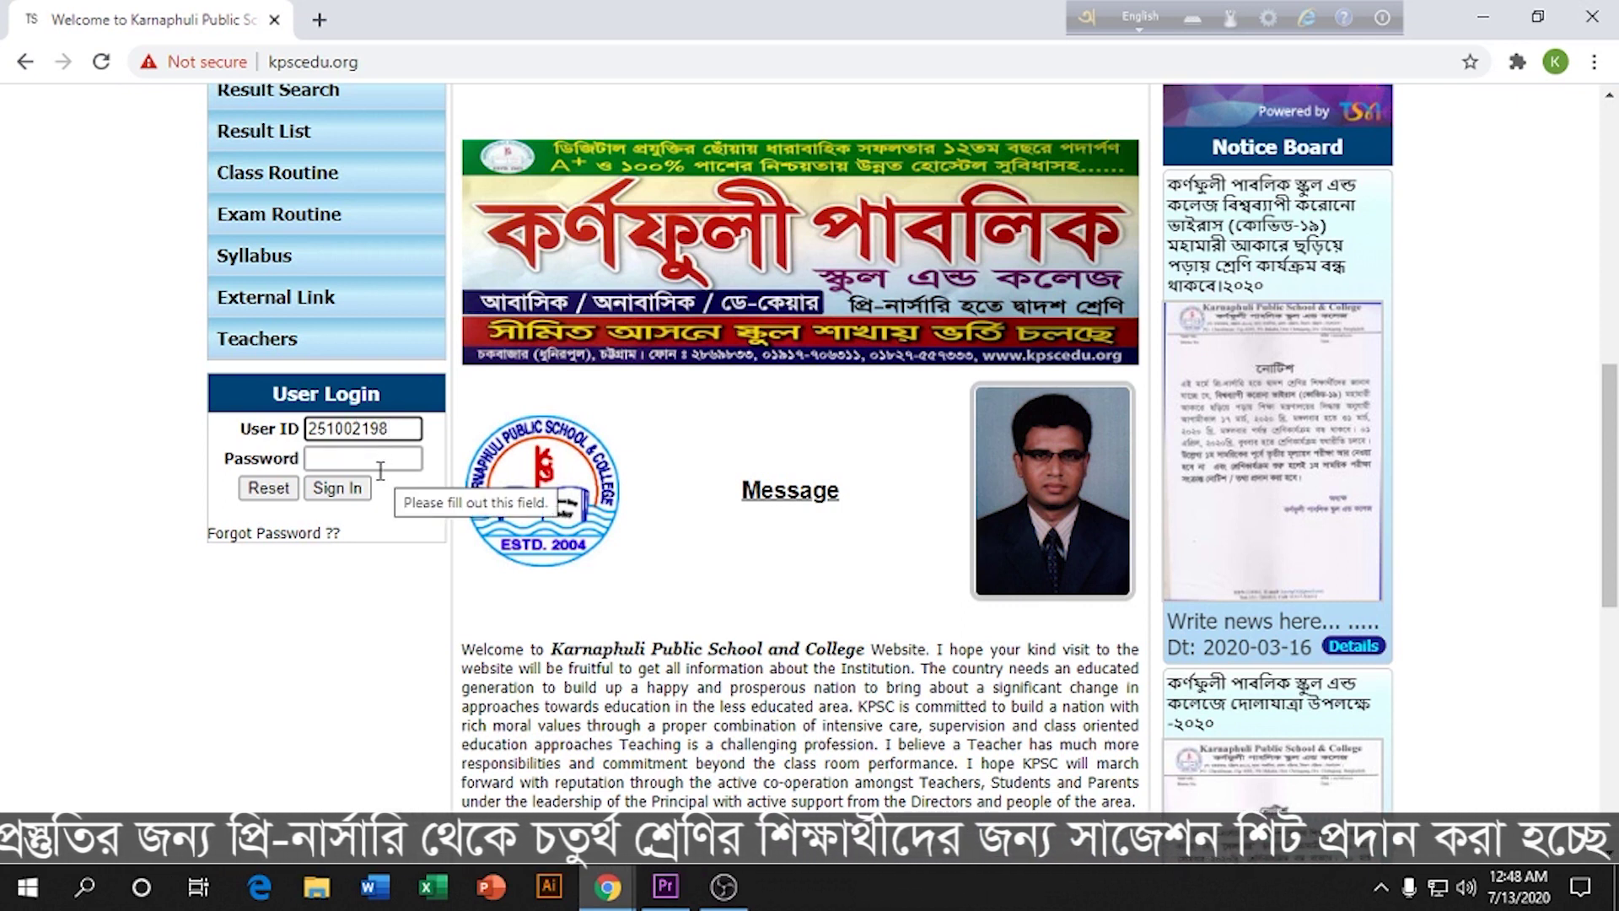
click(350, 460)
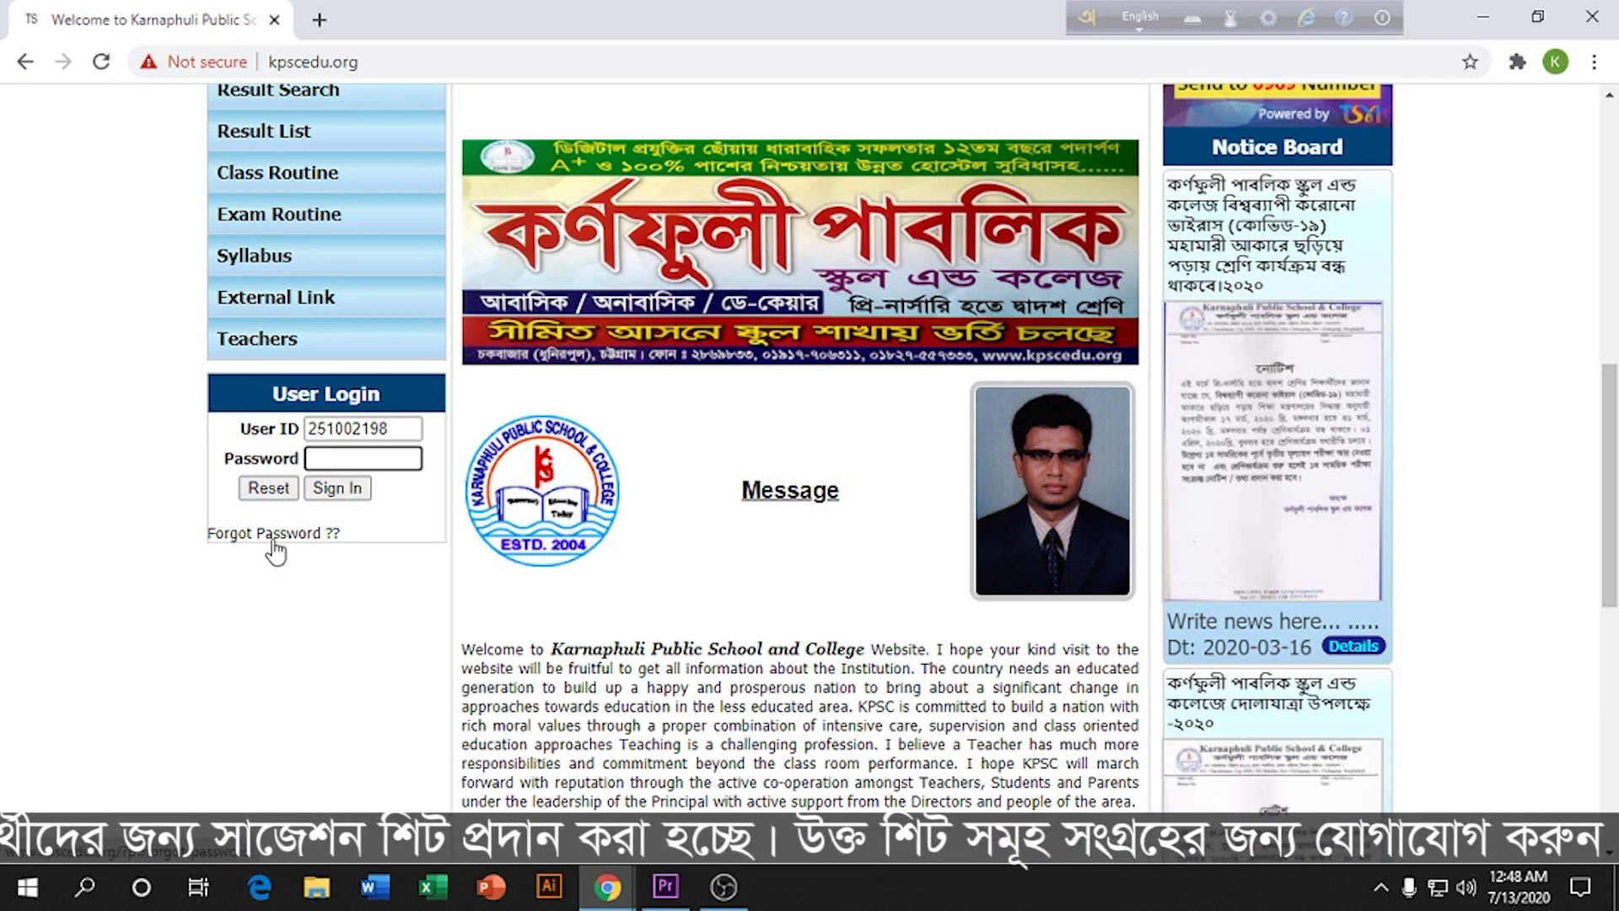
Step: Open 'Forgot Password ??' and enter the student's user ID on the Password Recovery page
click(274, 549)
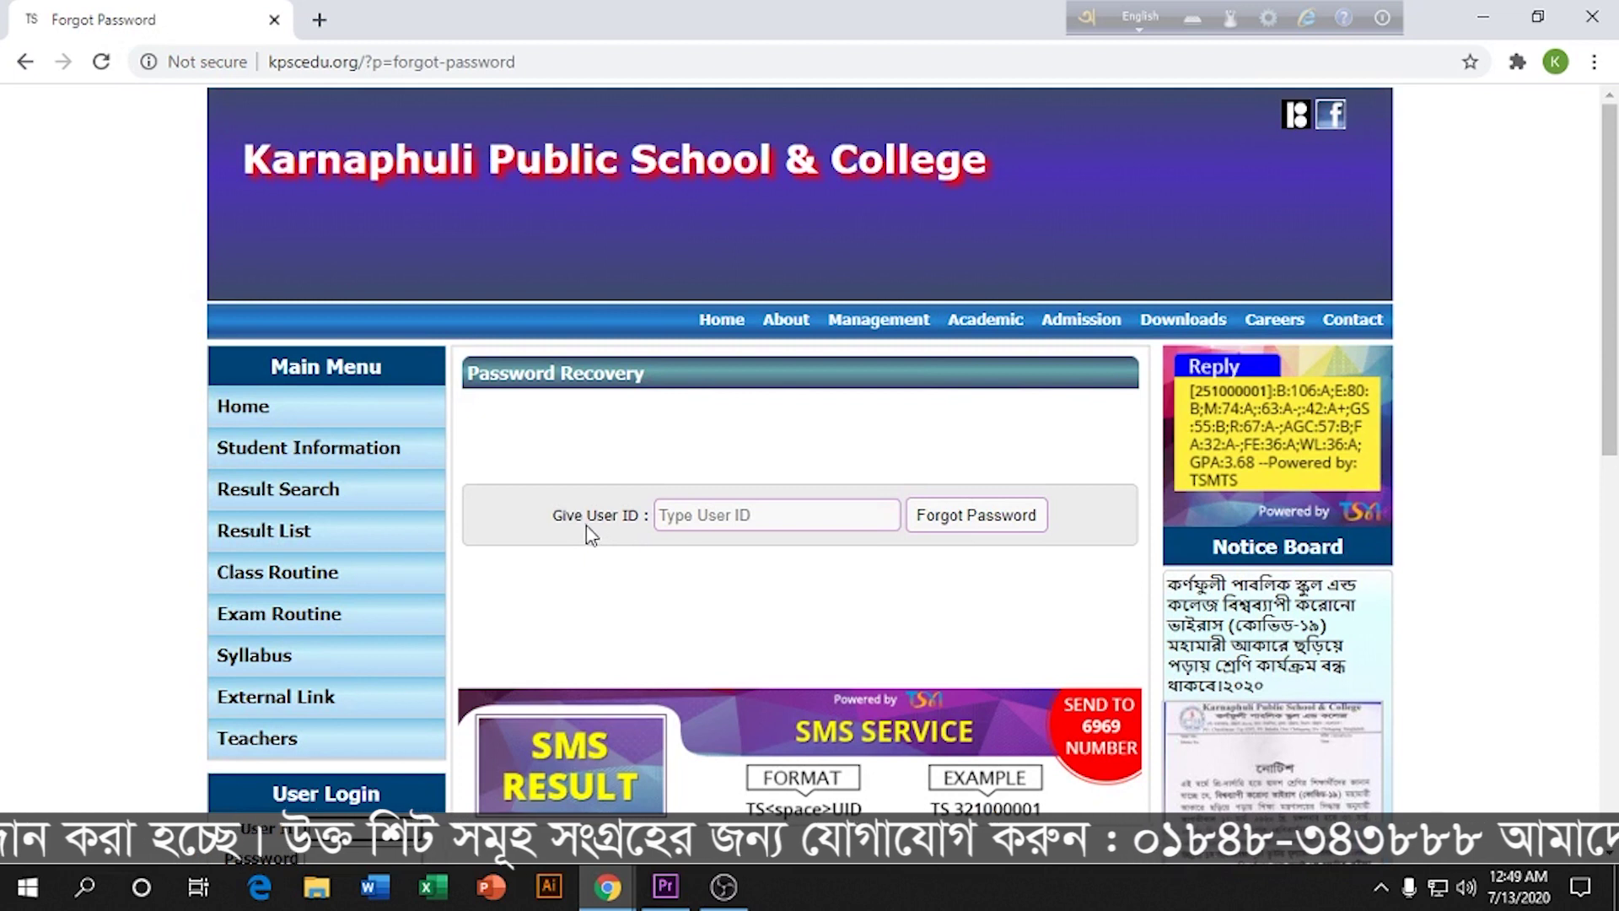
click(724, 514)
text(251)
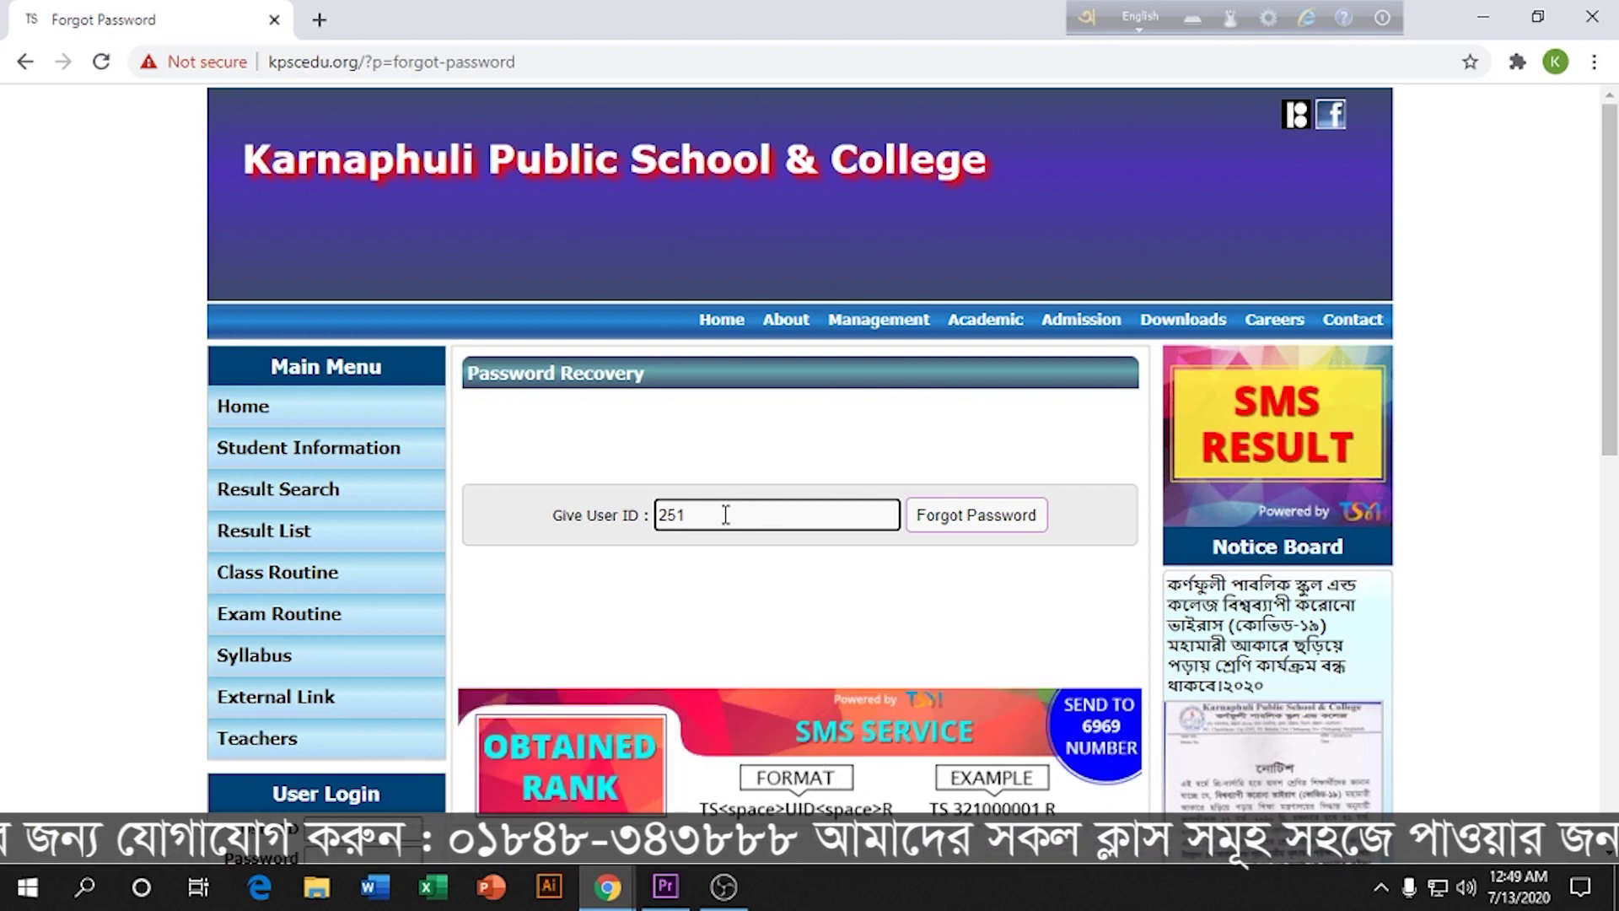
text(00)
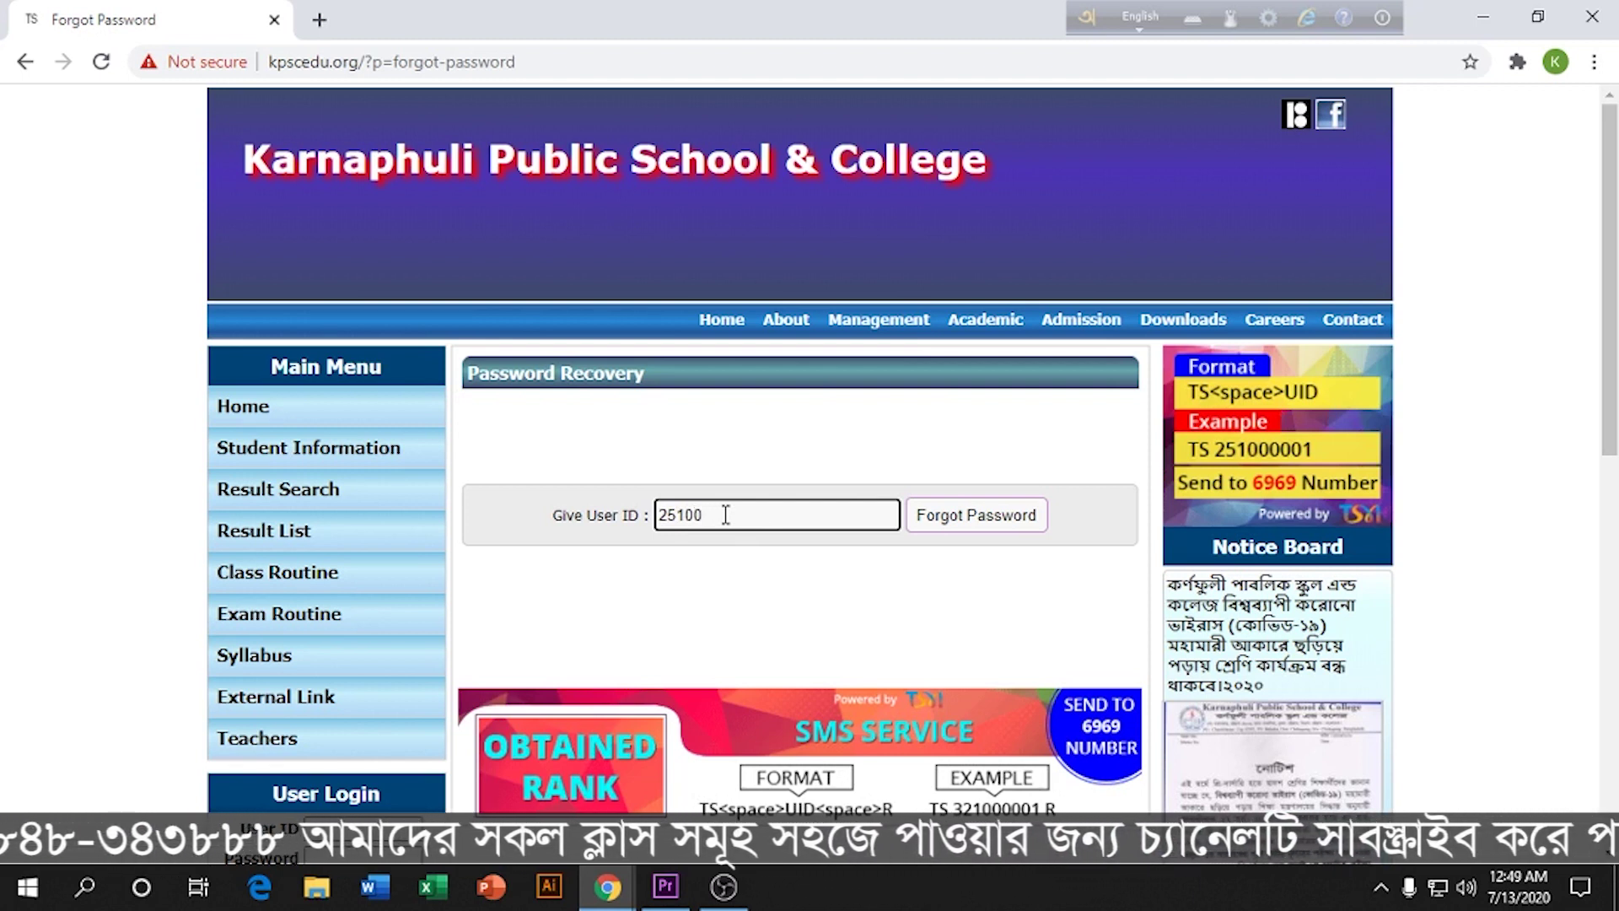
text(21)
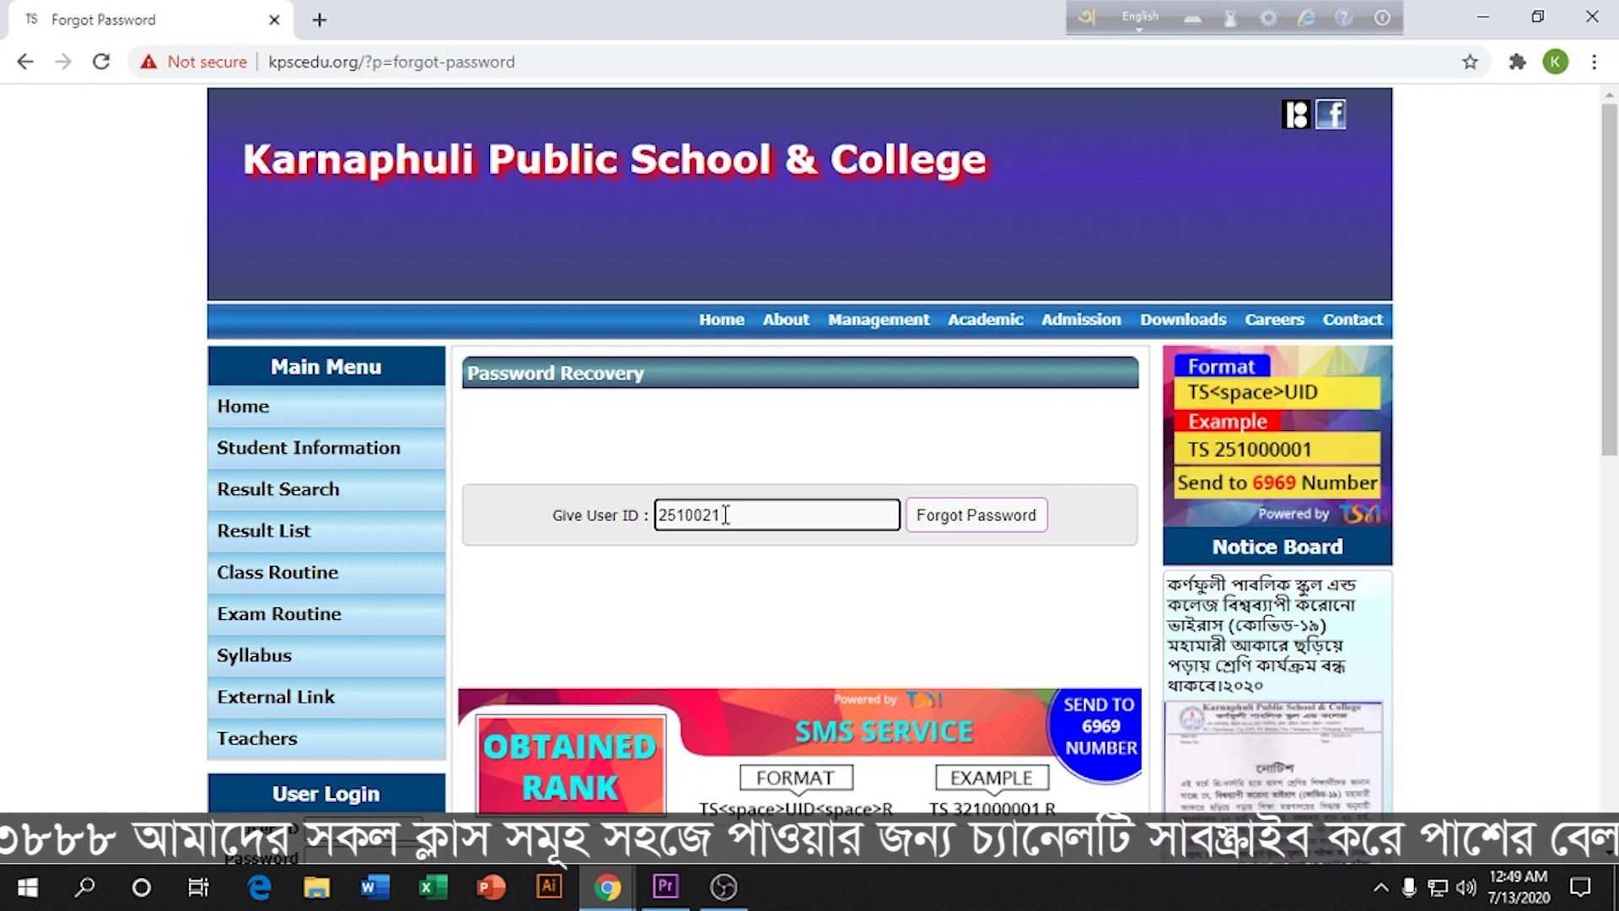
text(98)
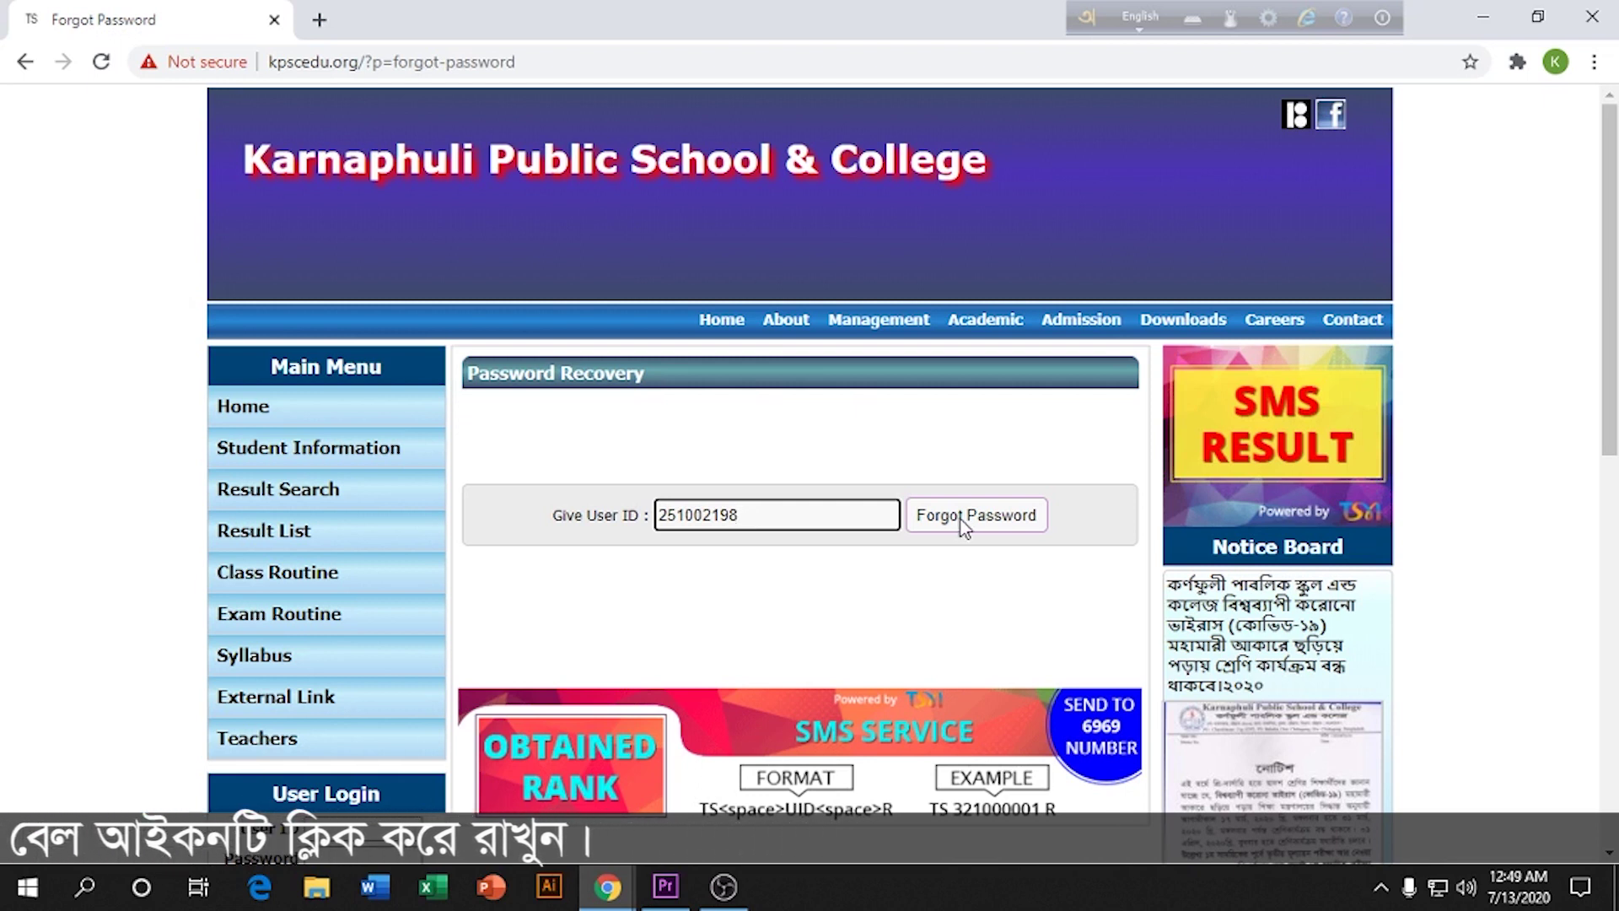
scroll(959, 520, down, 1)
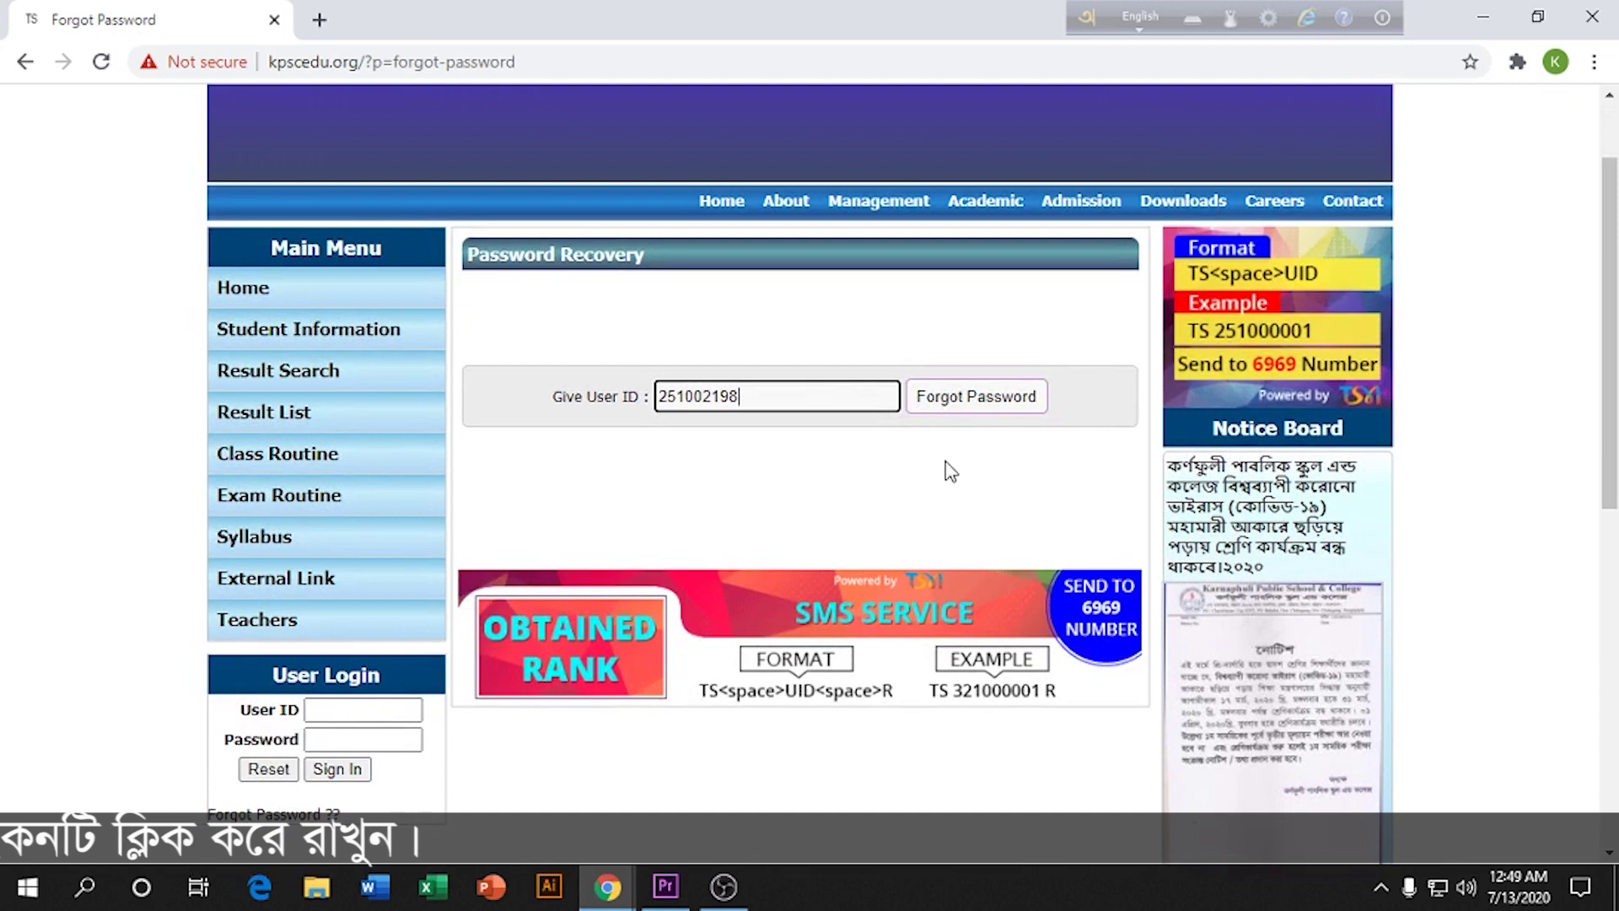
scroll(948, 467, down, 1)
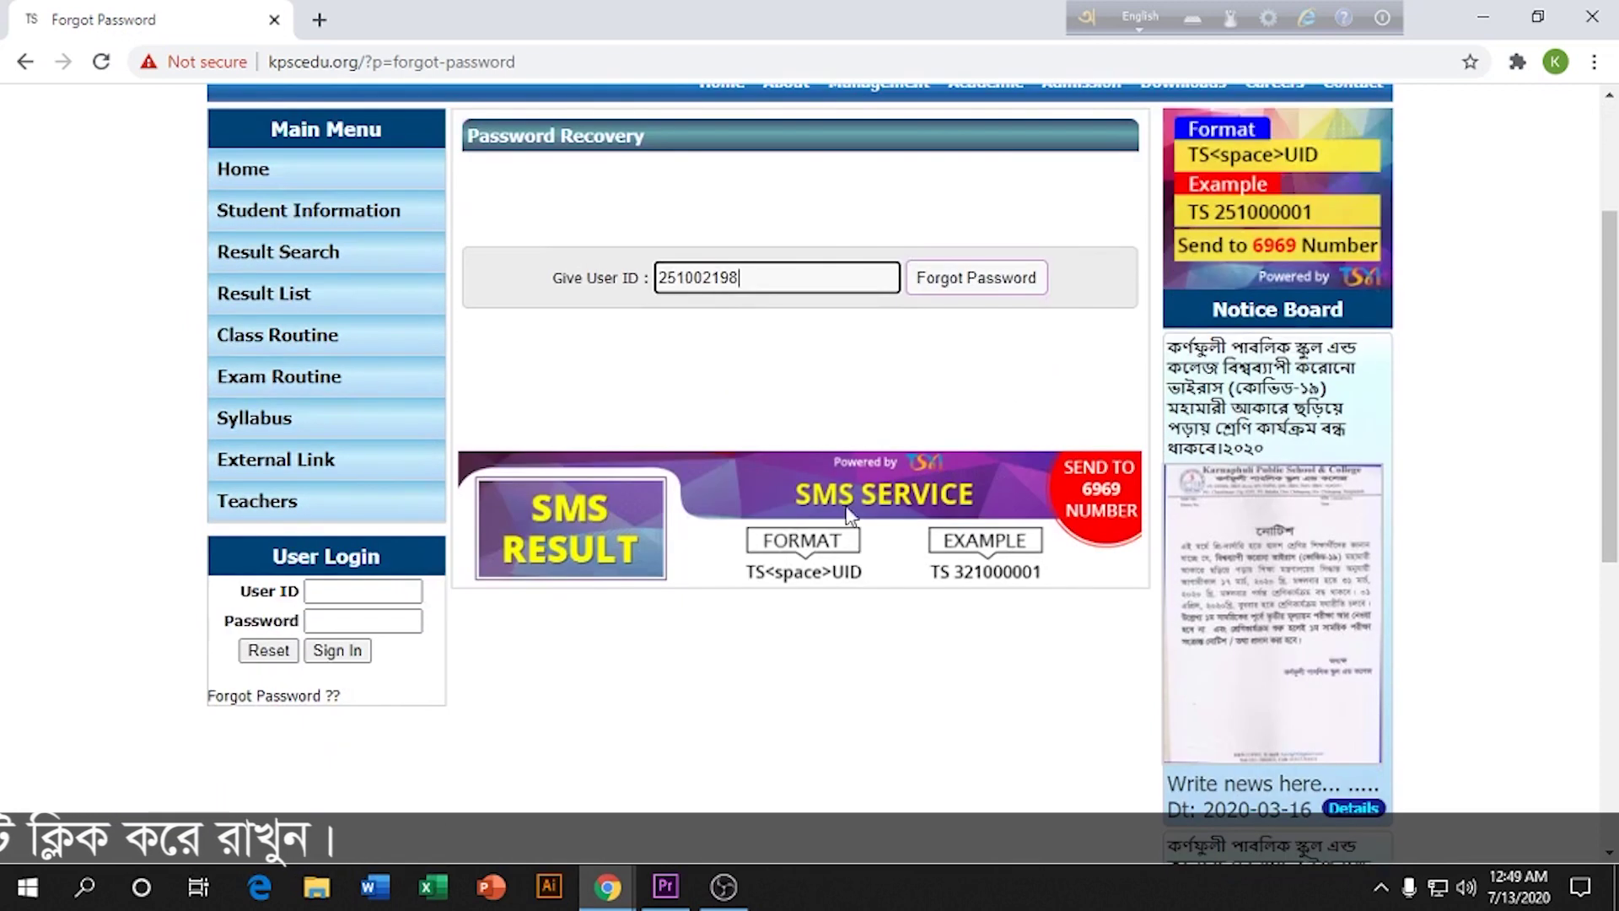
Step: Sign in to the student account with the user ID and account password
click(367, 592)
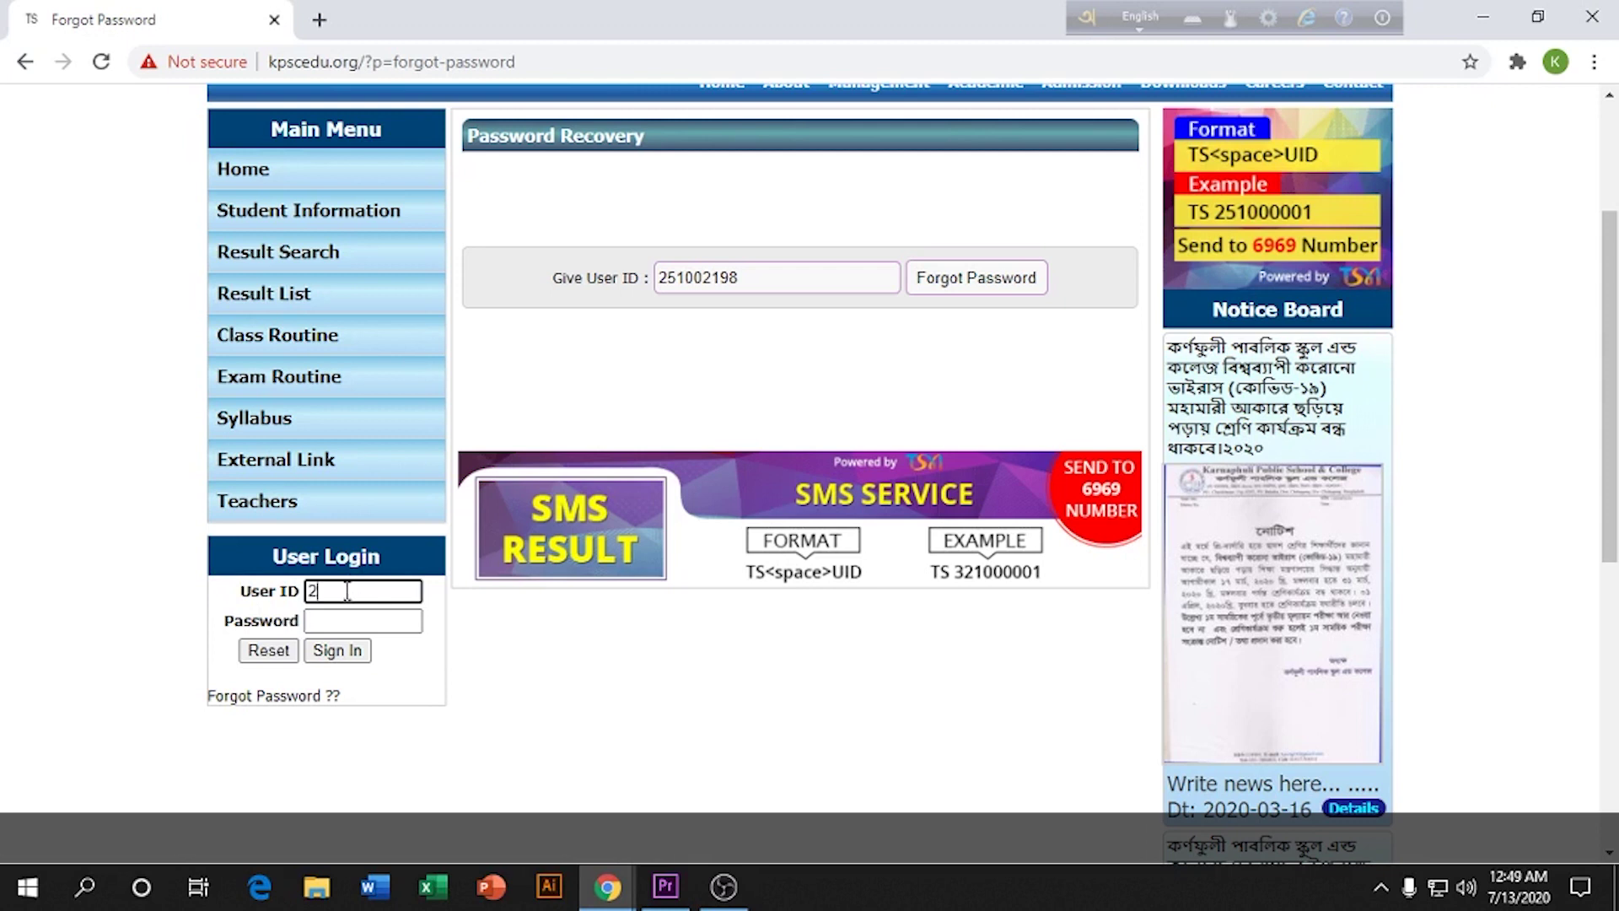
text(251002198)
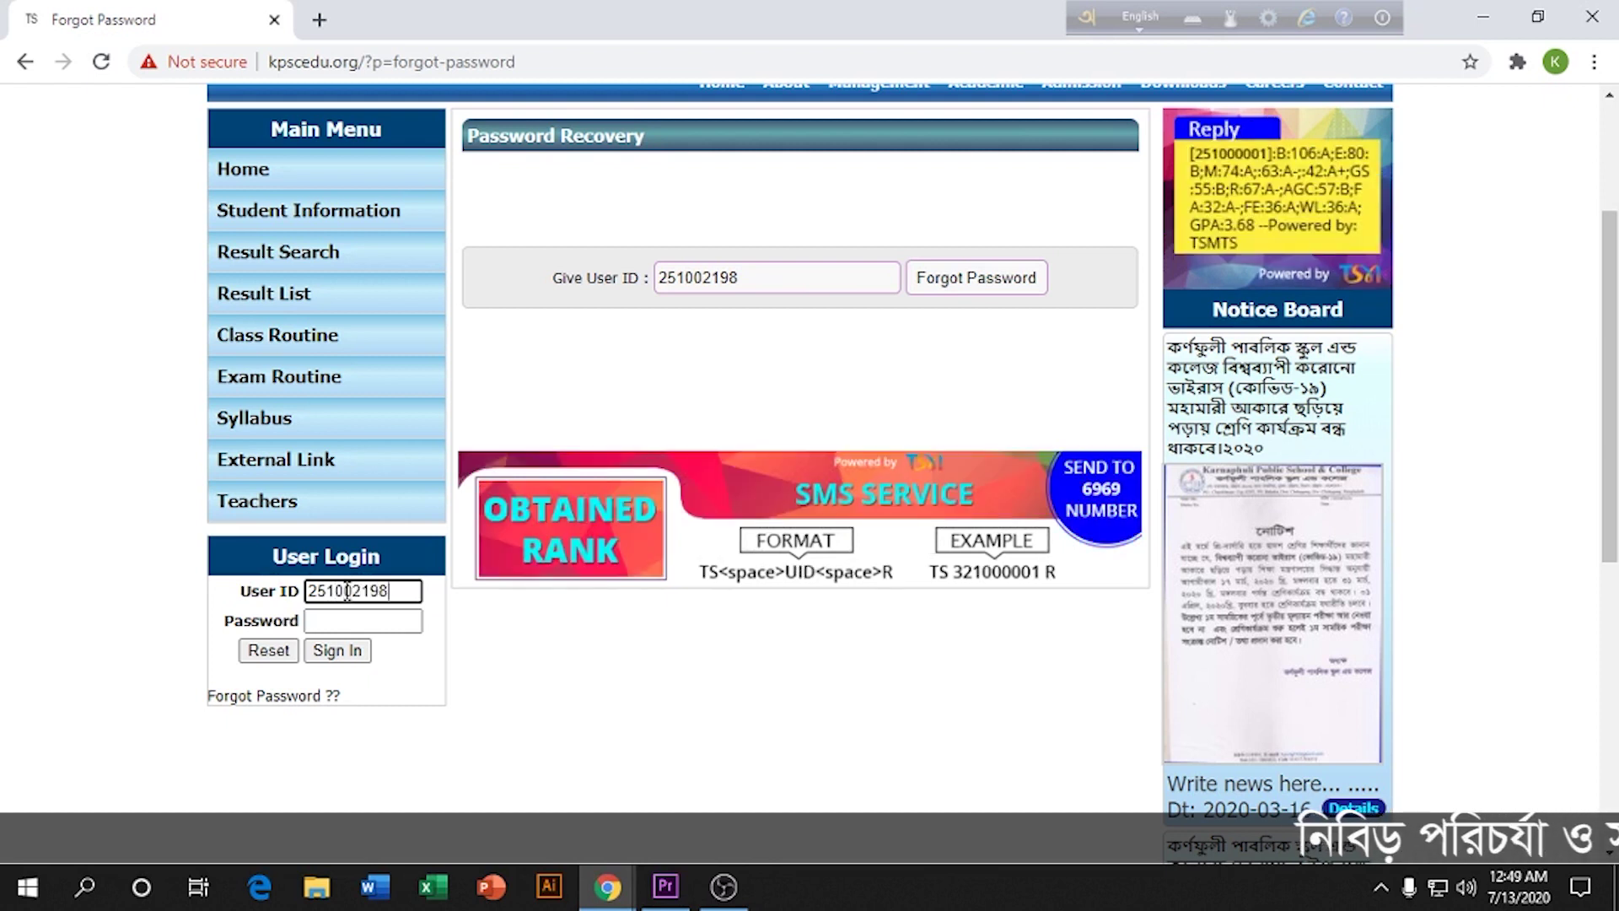
click(351, 622)
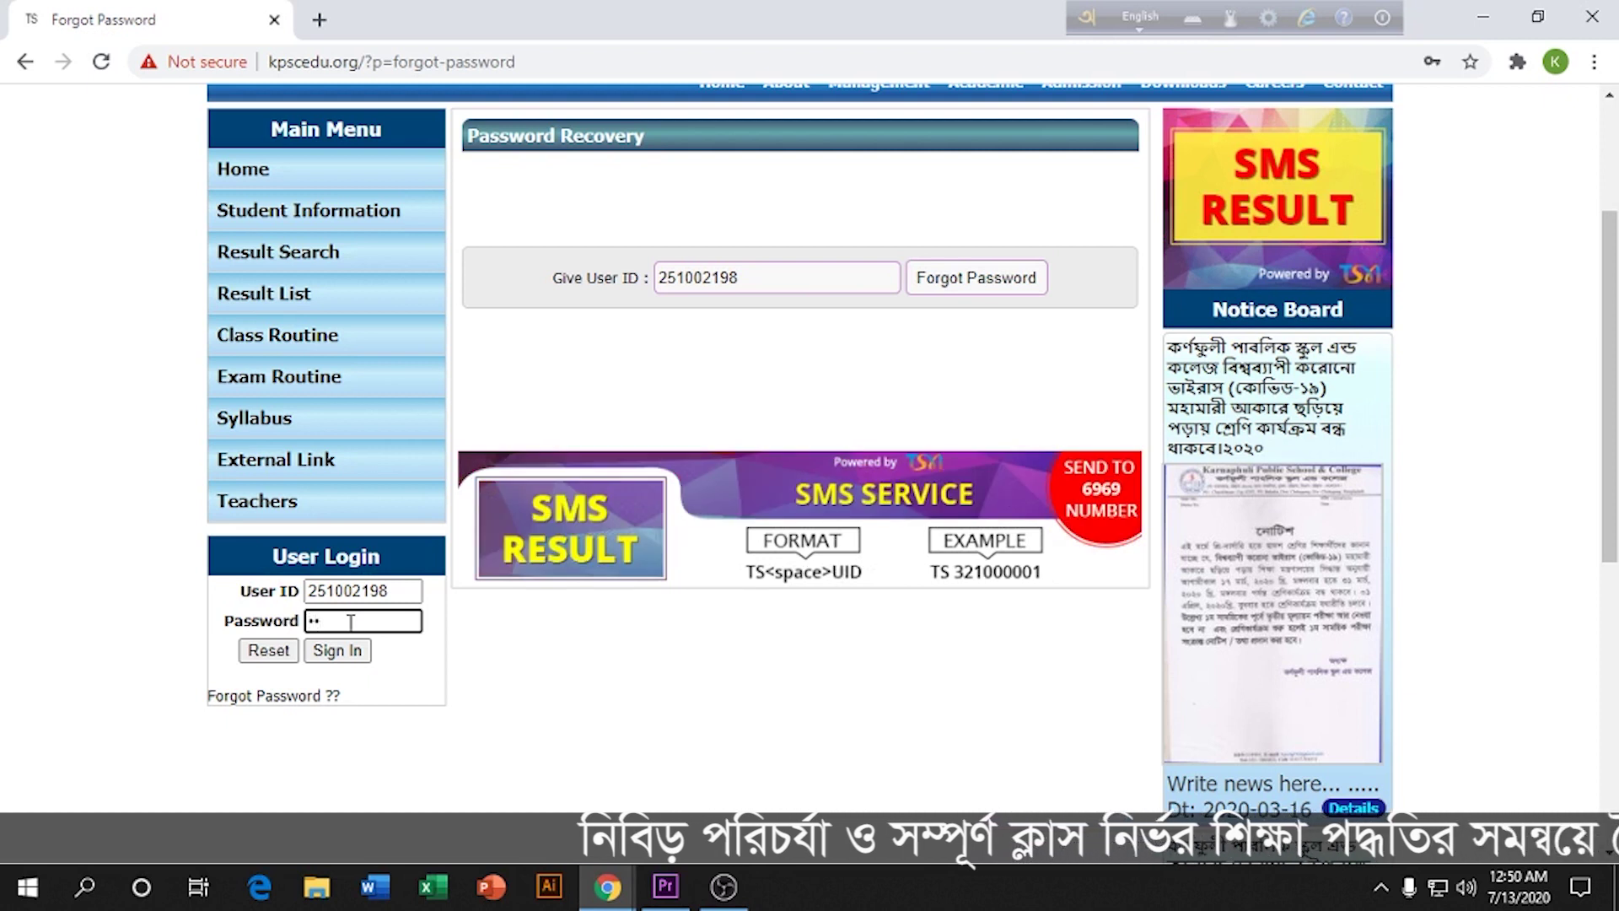
text(1234)
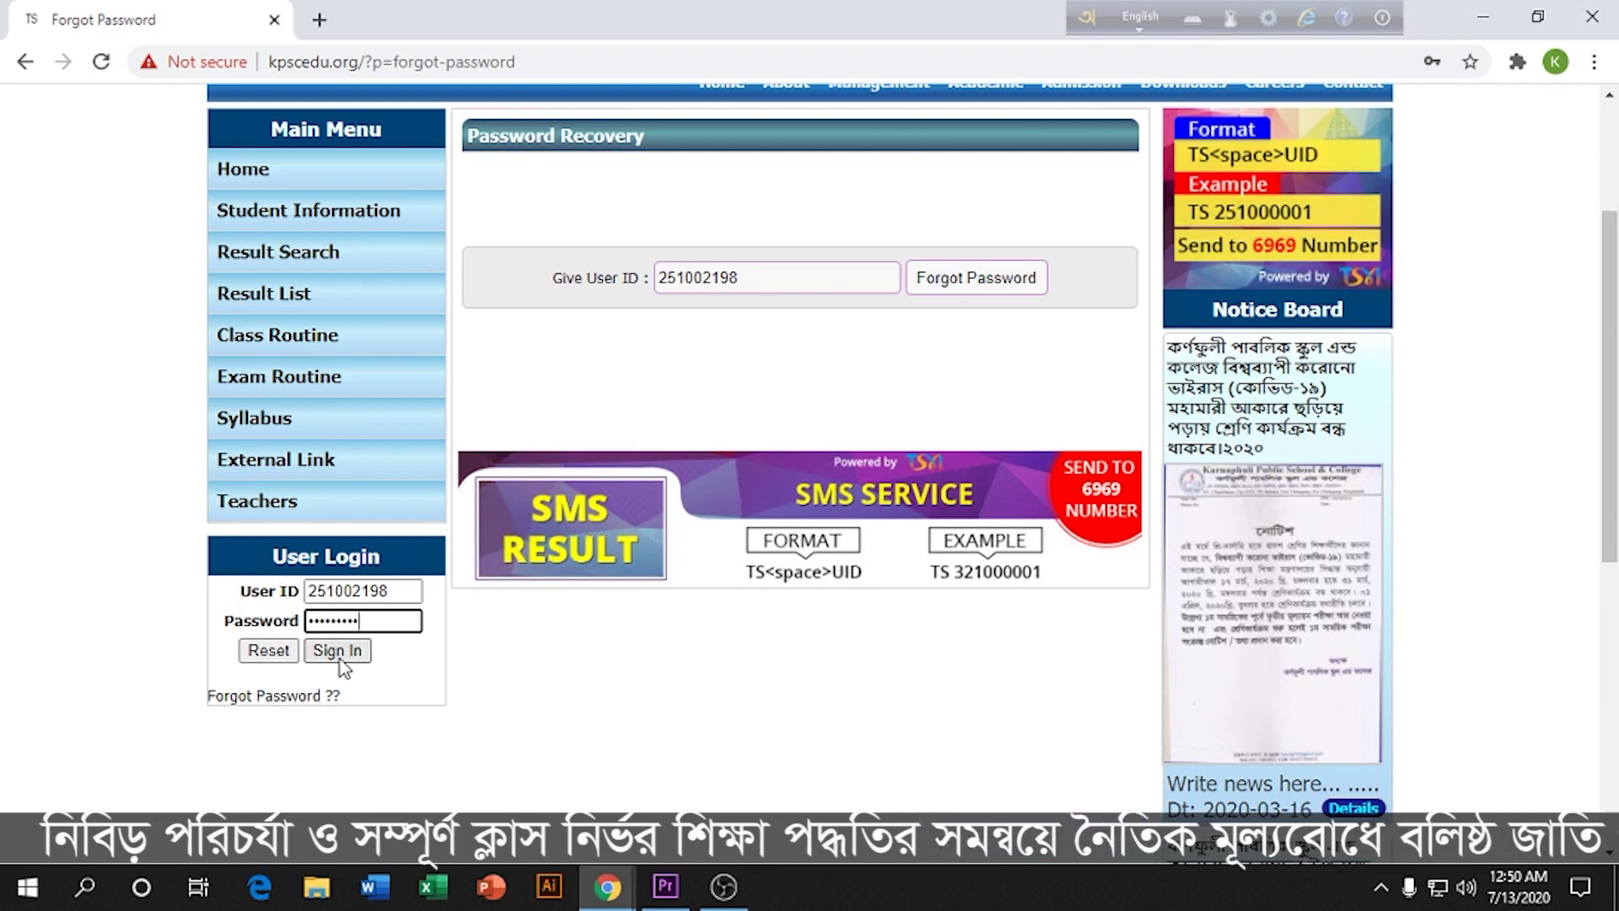
click(343, 660)
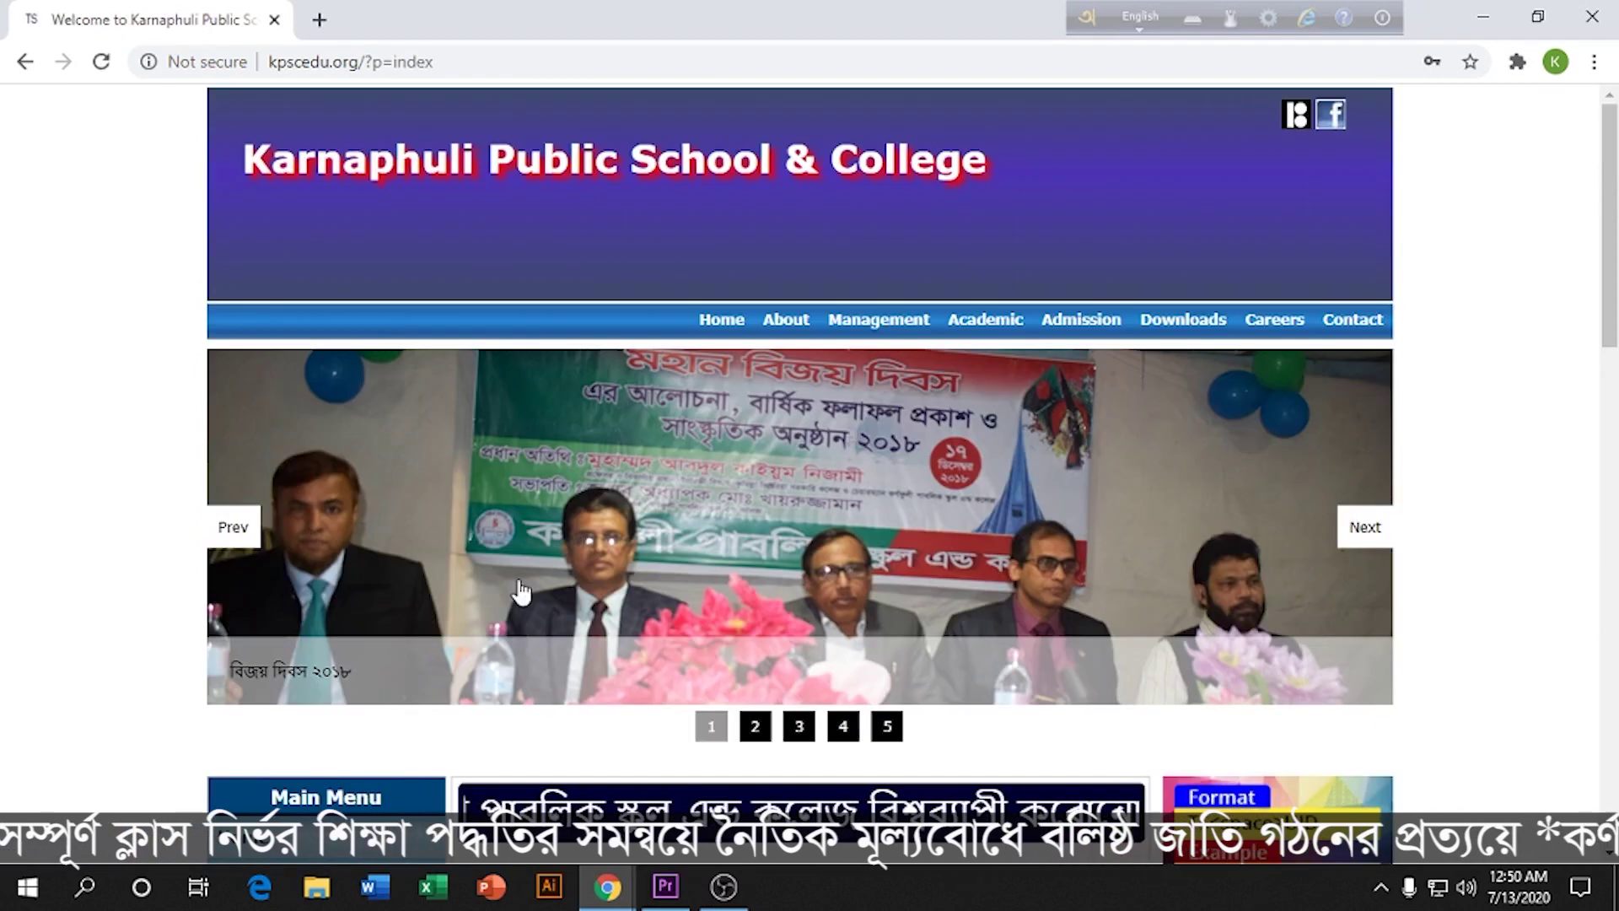
scroll(499, 550, down, 6)
Step: Go from the Student Control Panel to MCQ Manager and open the Online MCQ form
scroll(499, 551, down, 2)
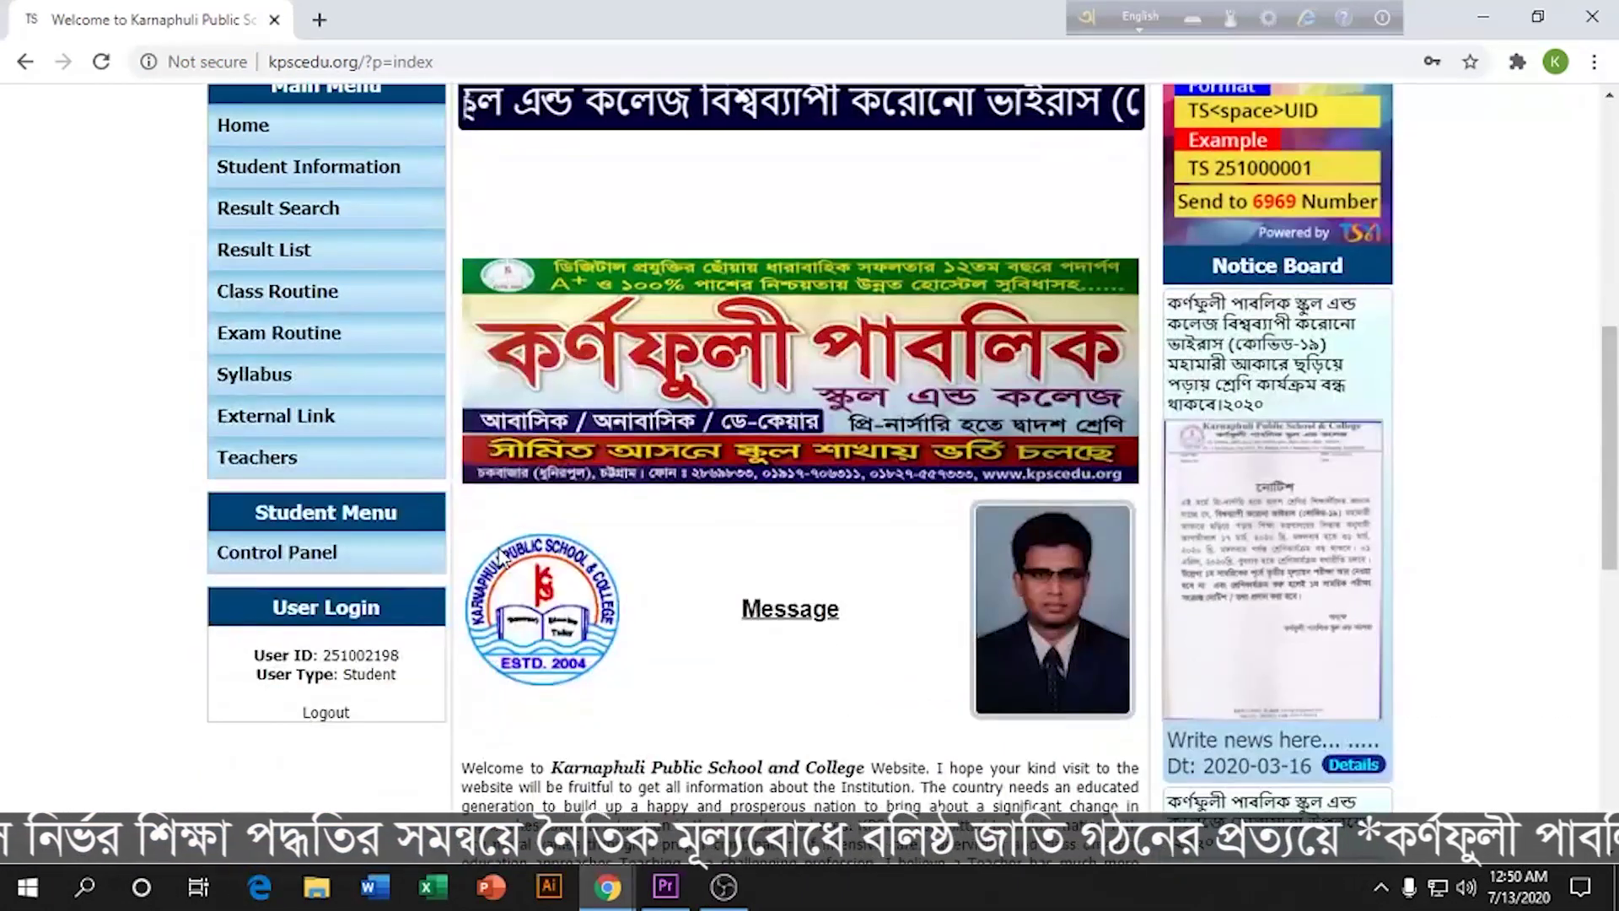
click(292, 559)
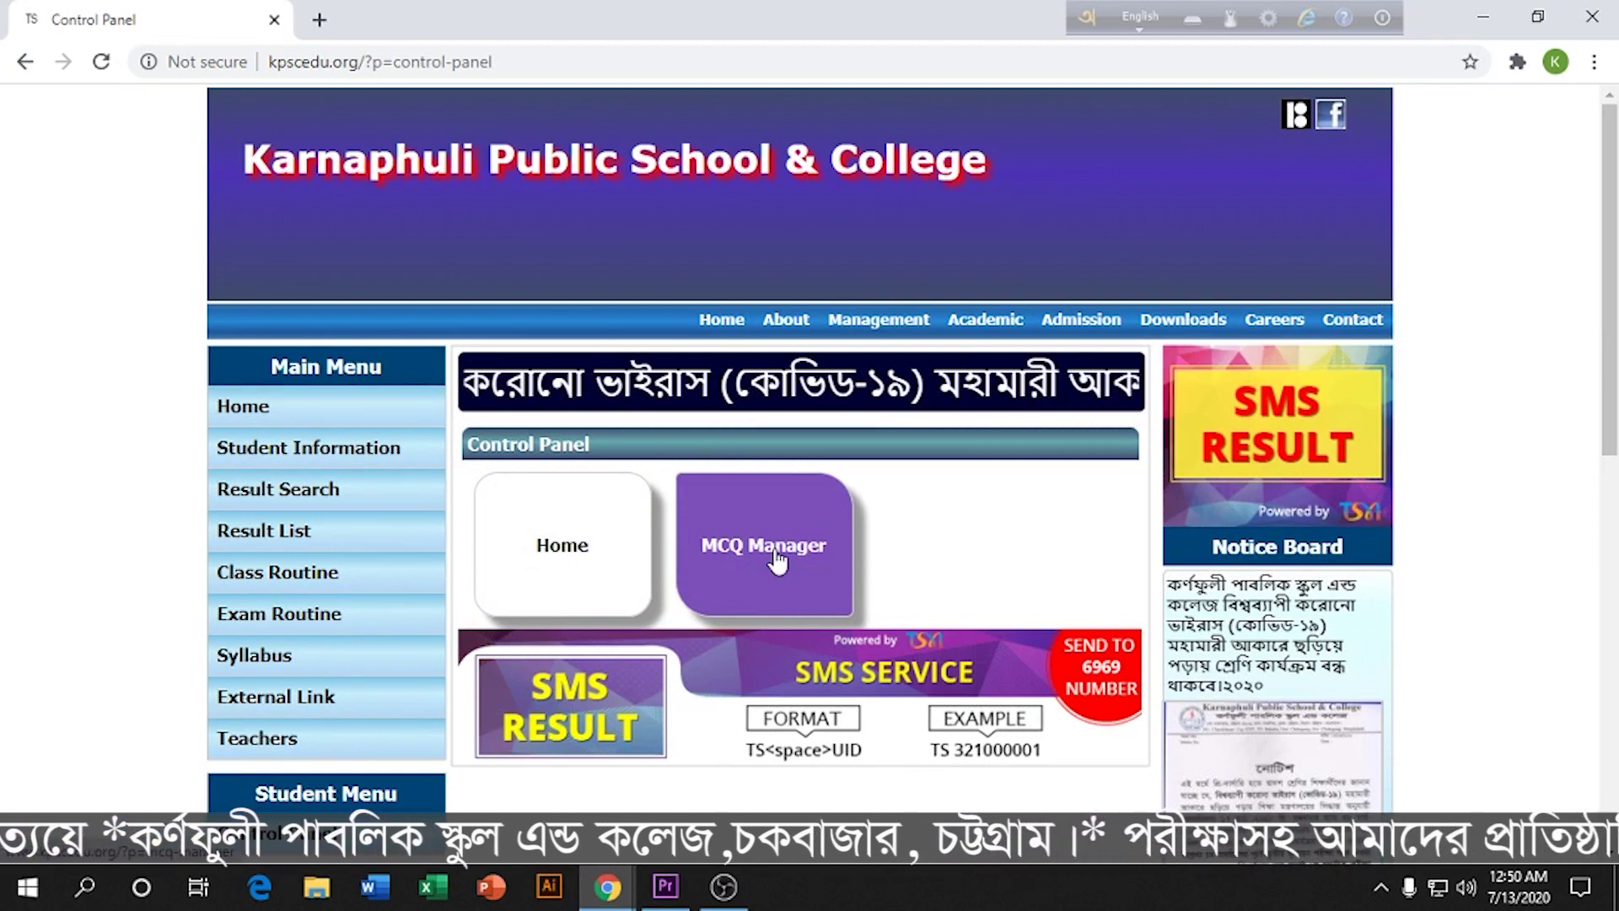
click(775, 556)
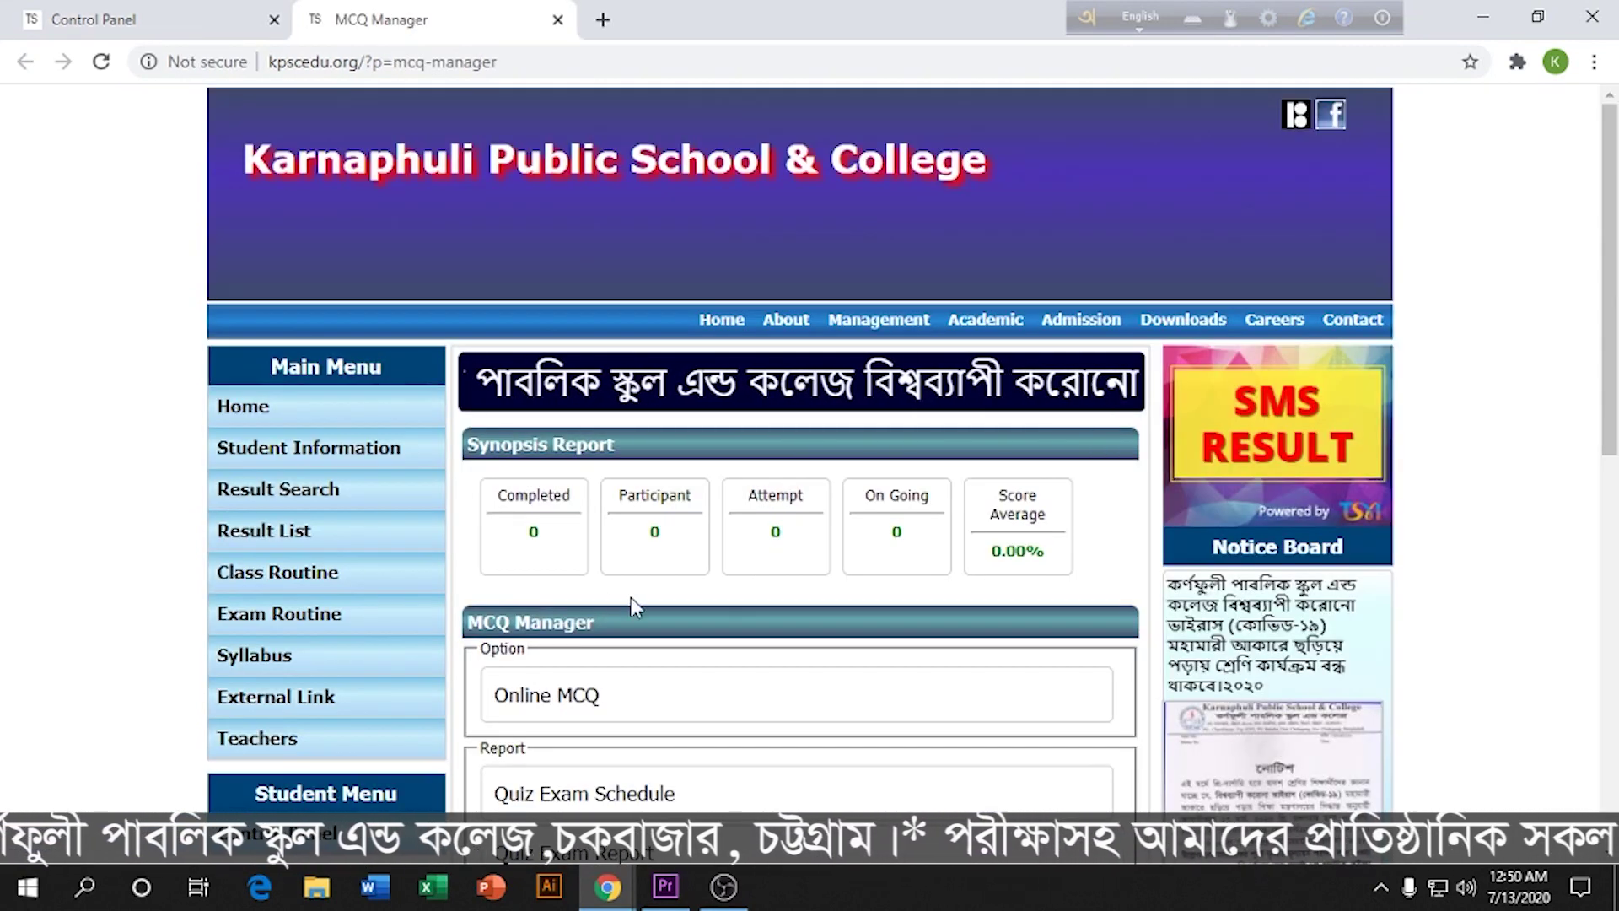
scroll(608, 690, down, 1)
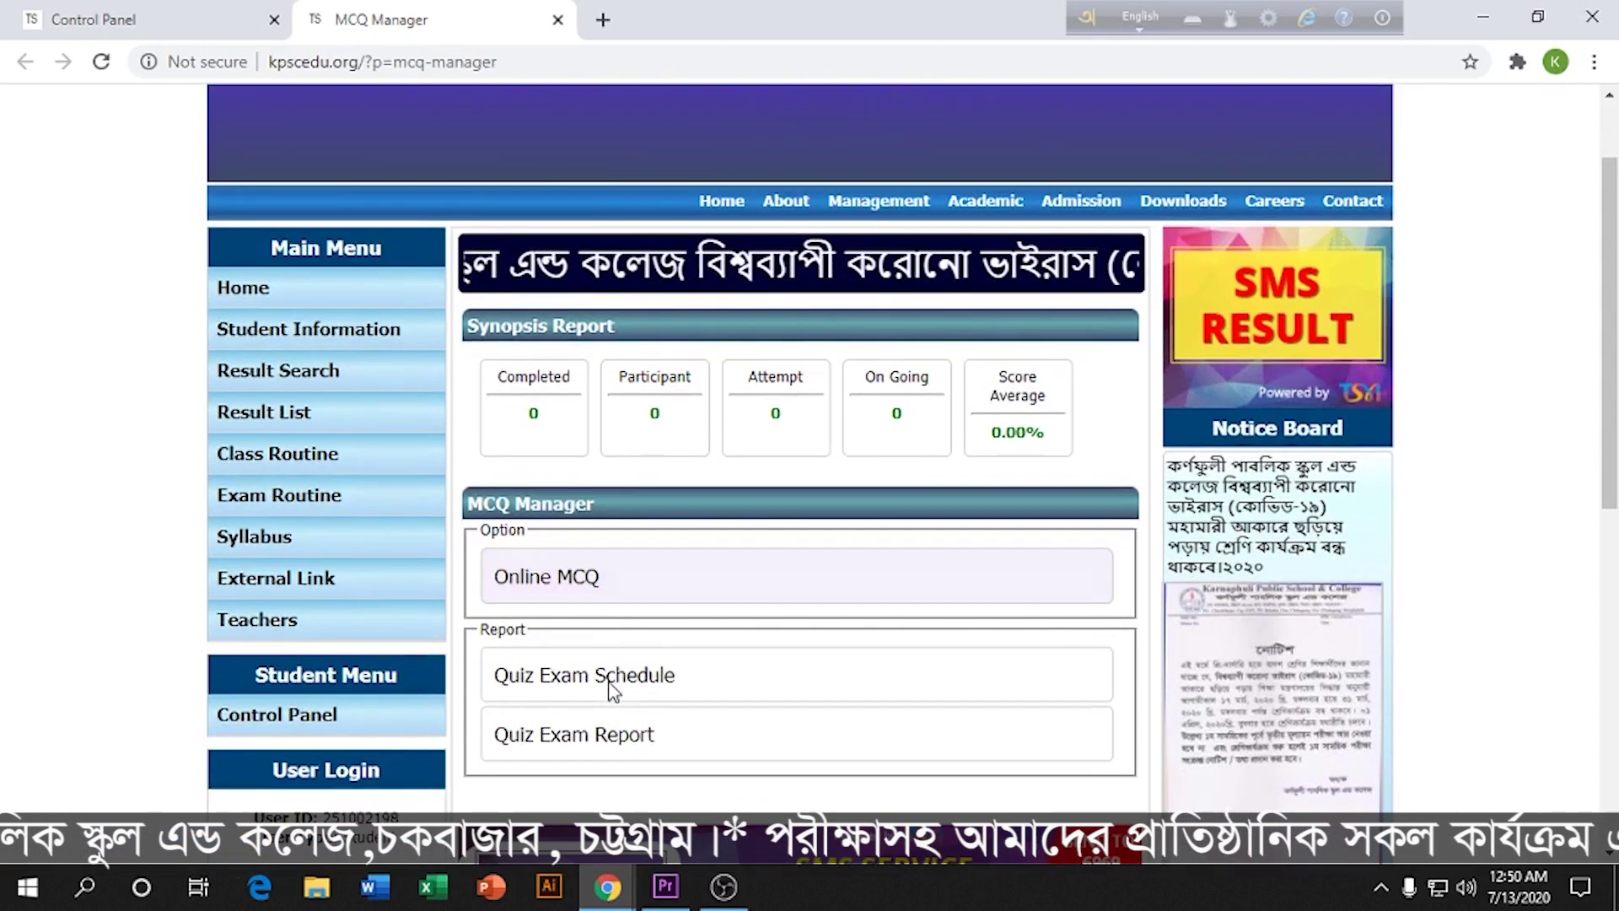
click(549, 581)
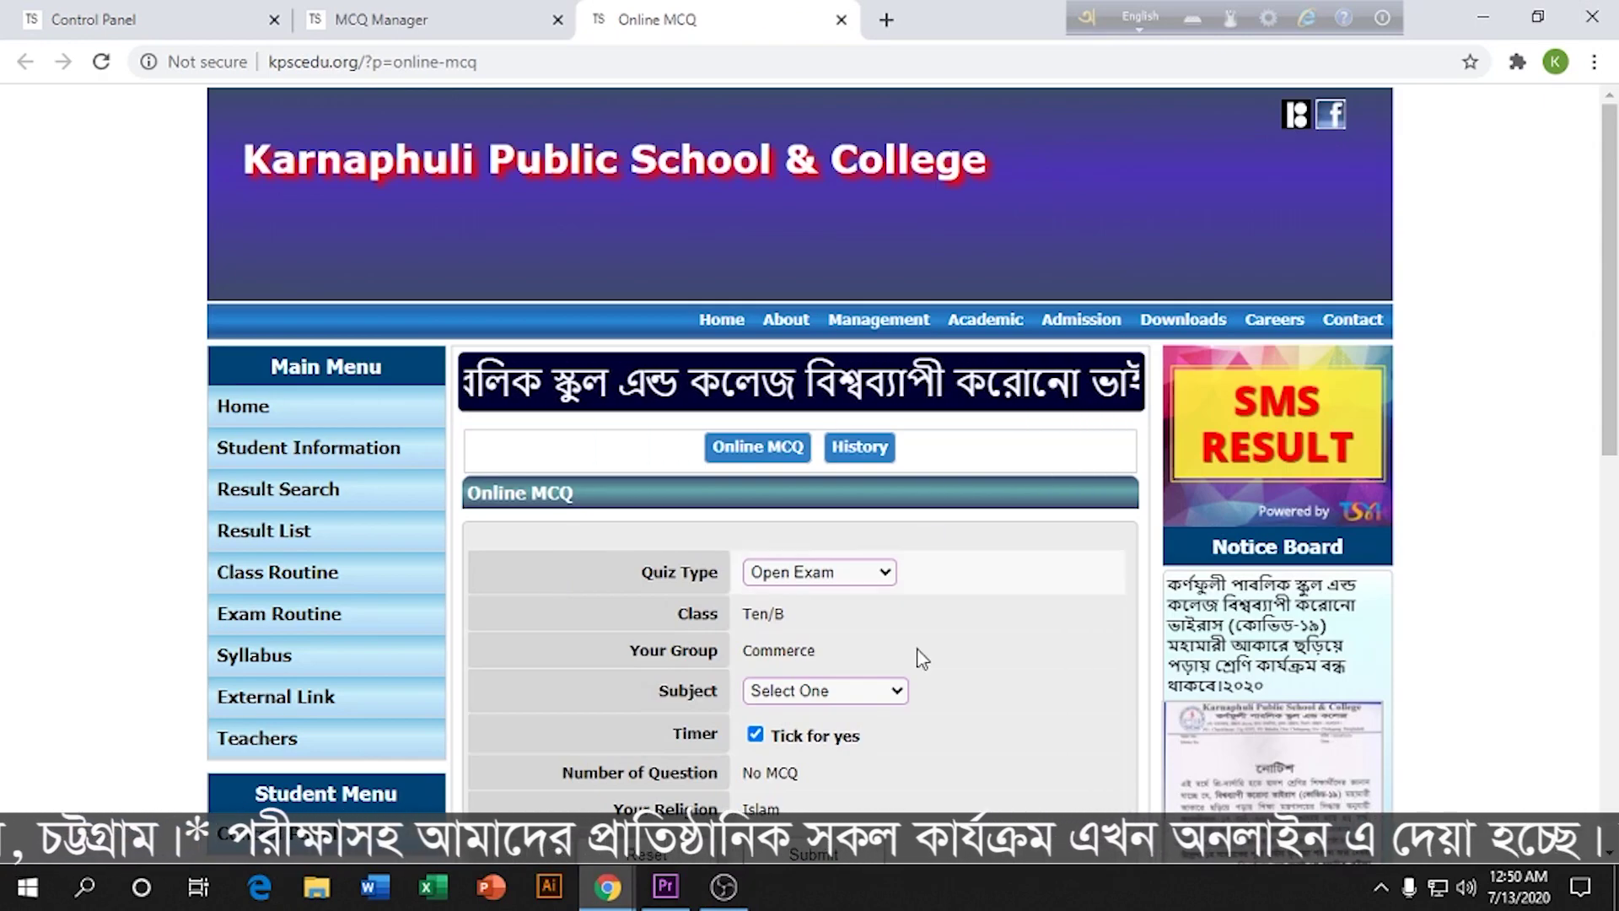
Step: Choose 'Business Entrepreneurship[Commerce], Ten' as the subject and submit the Online MCQ form
scroll(902, 595, down, 1)
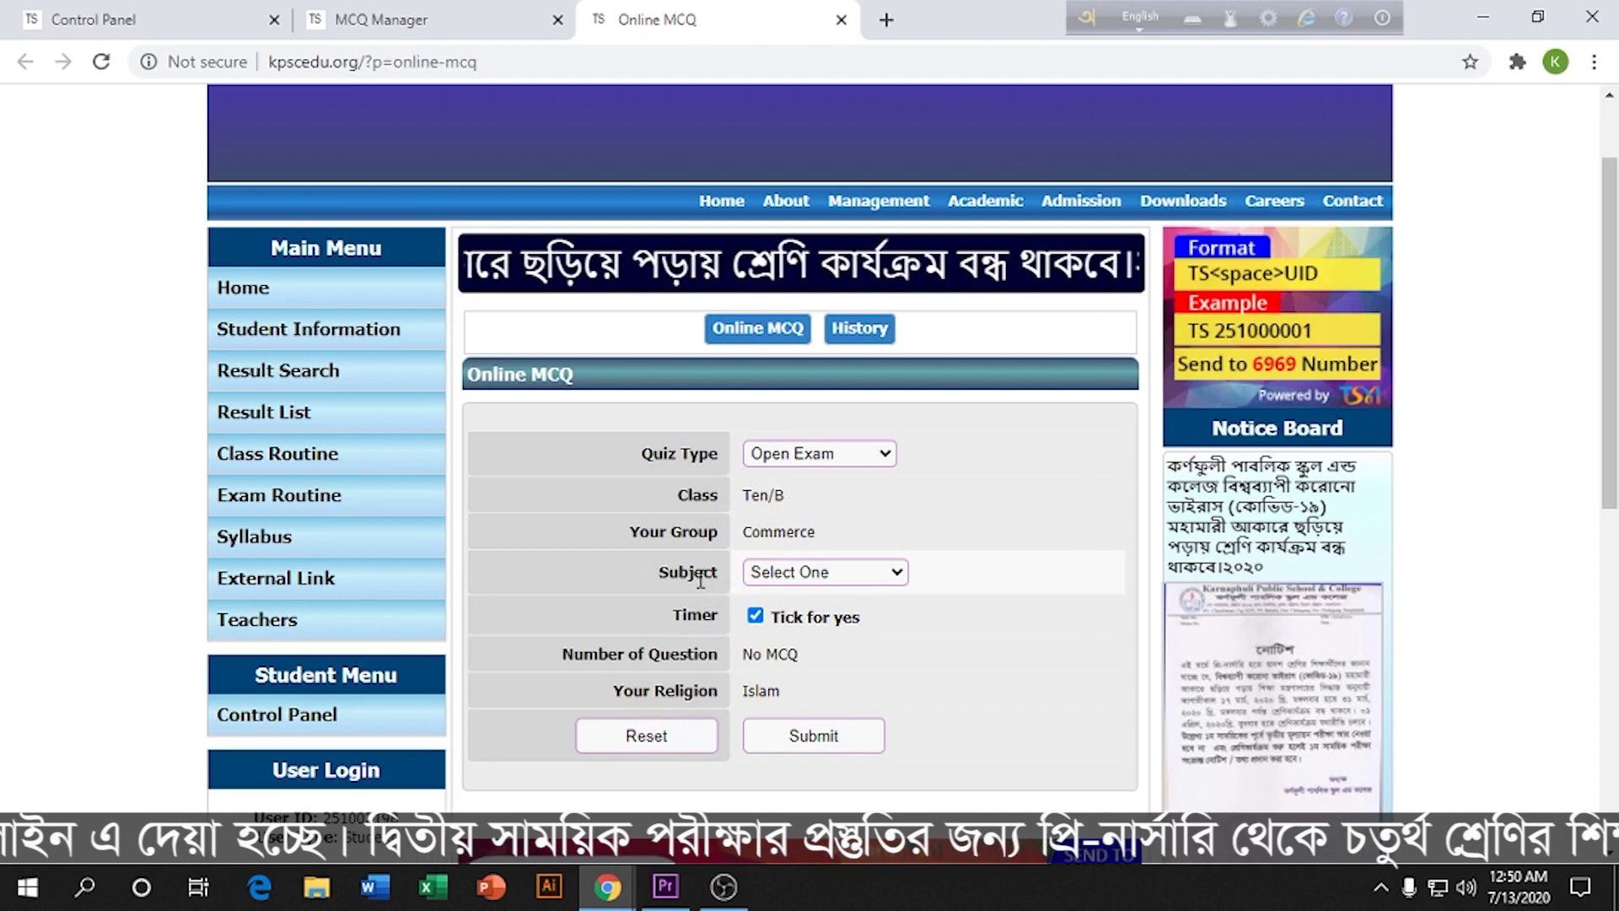
click(900, 576)
scroll(877, 543, down, 1)
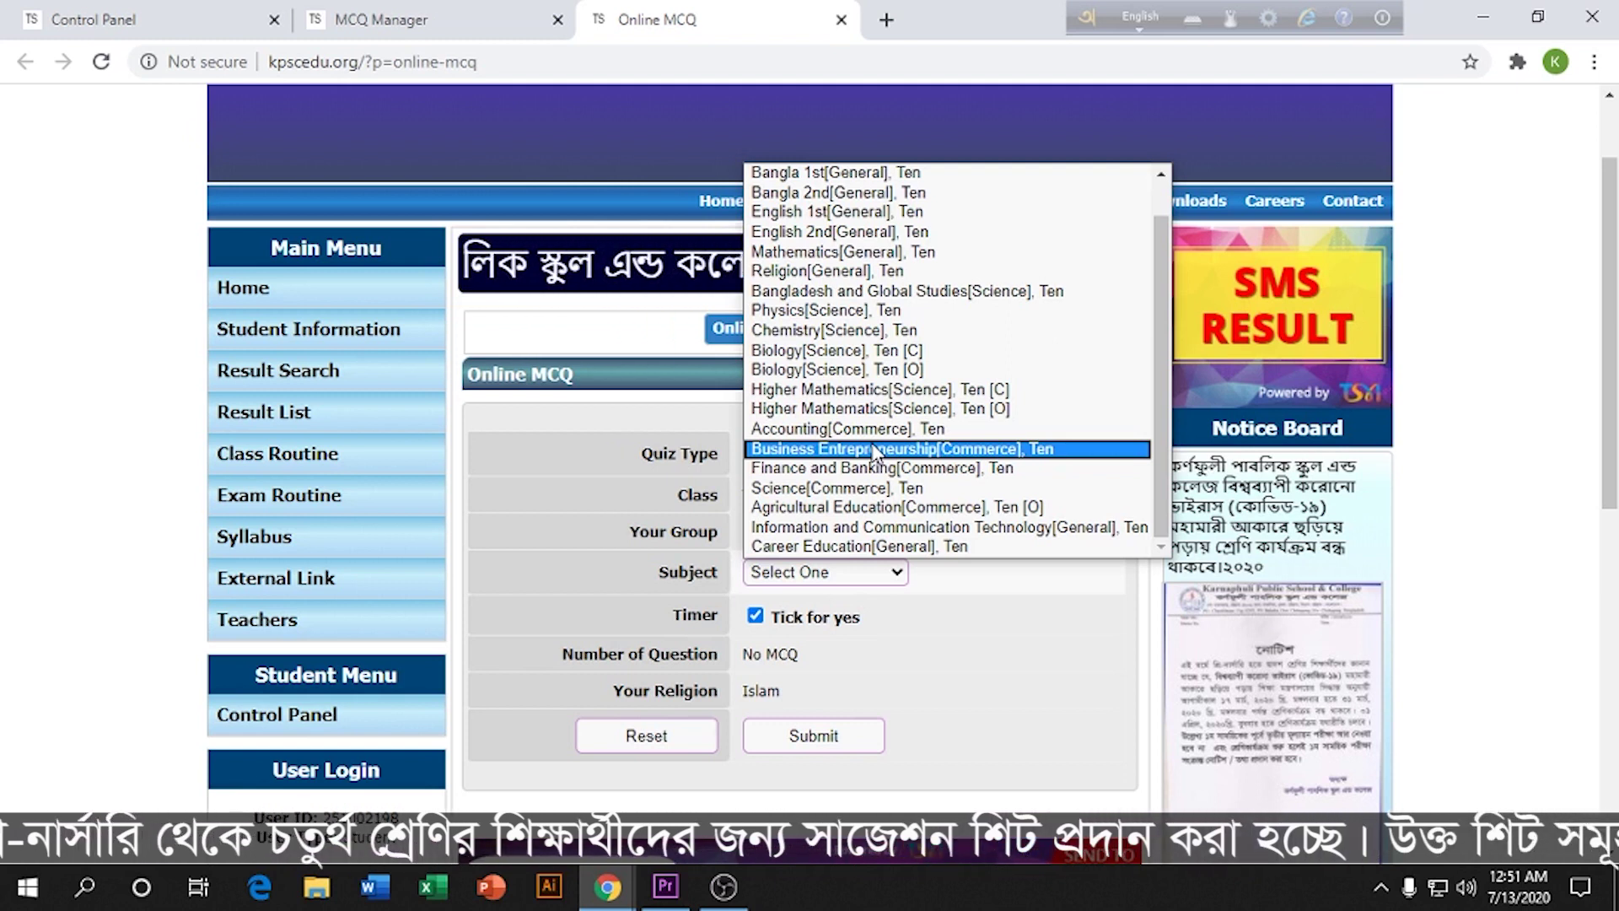
click(872, 449)
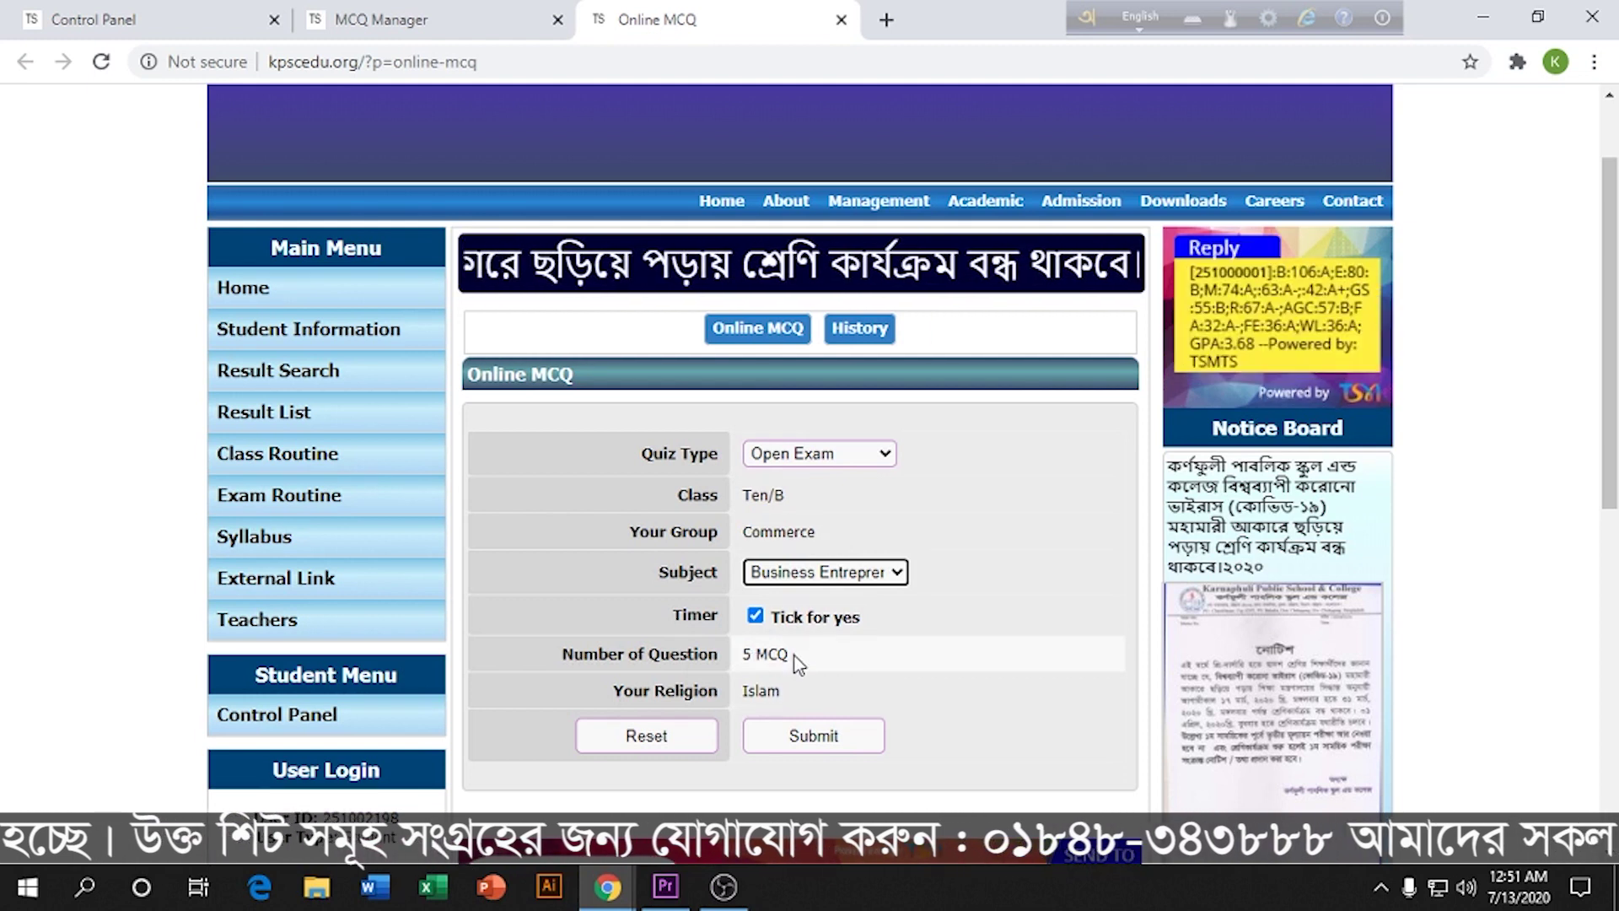
click(817, 737)
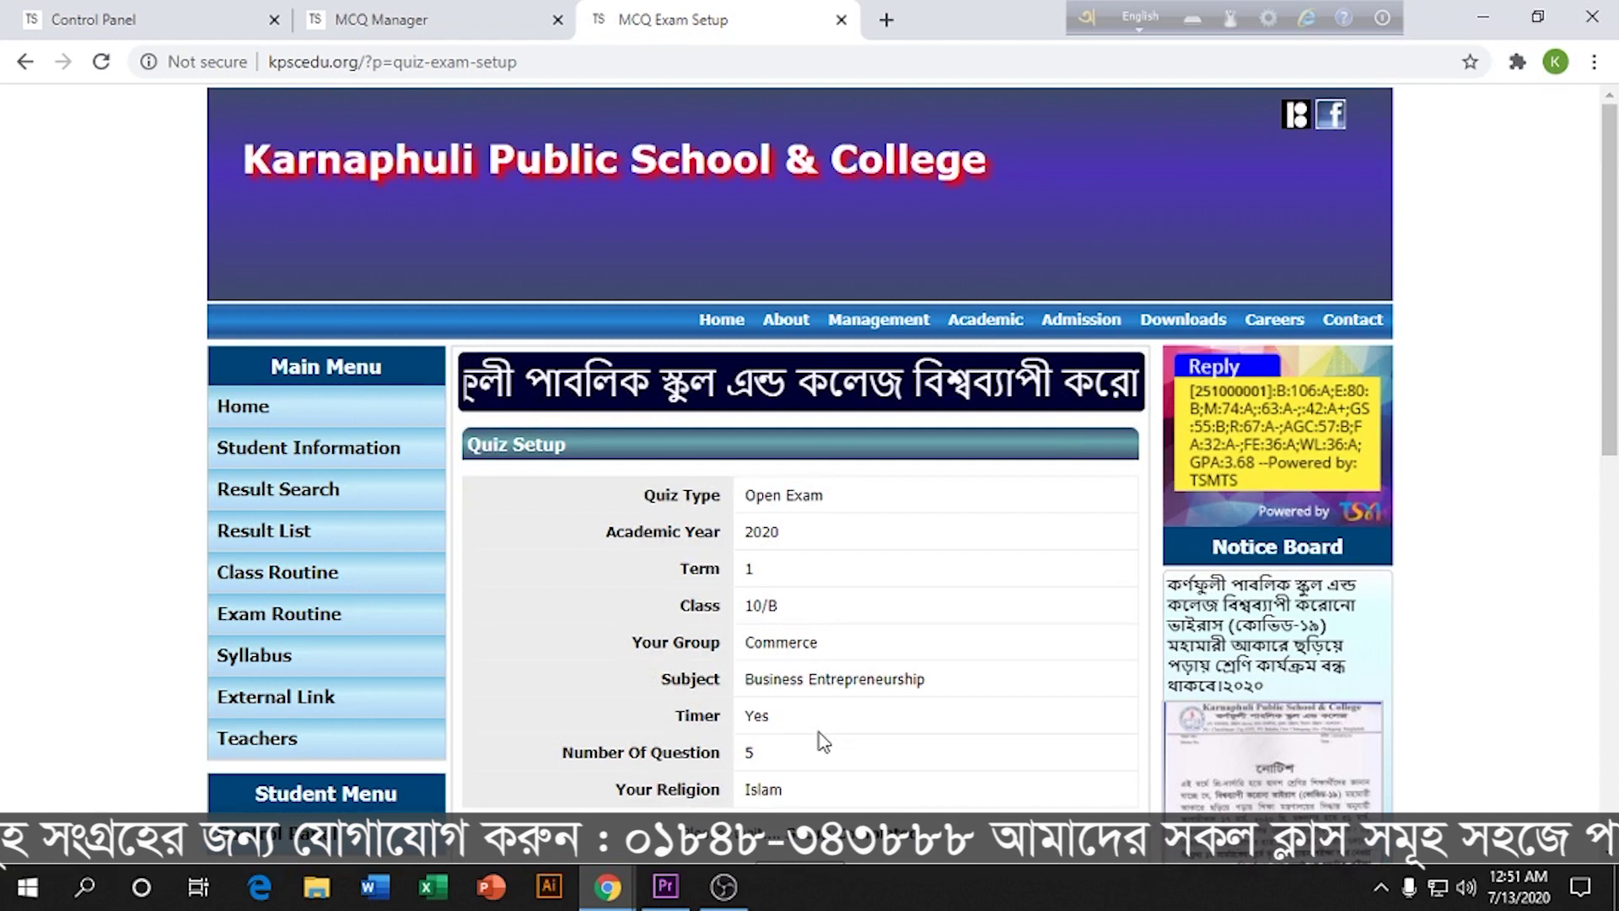
Step: Start the 5-question quiz from the Quiz Setup page
scroll(825, 741, down, 1)
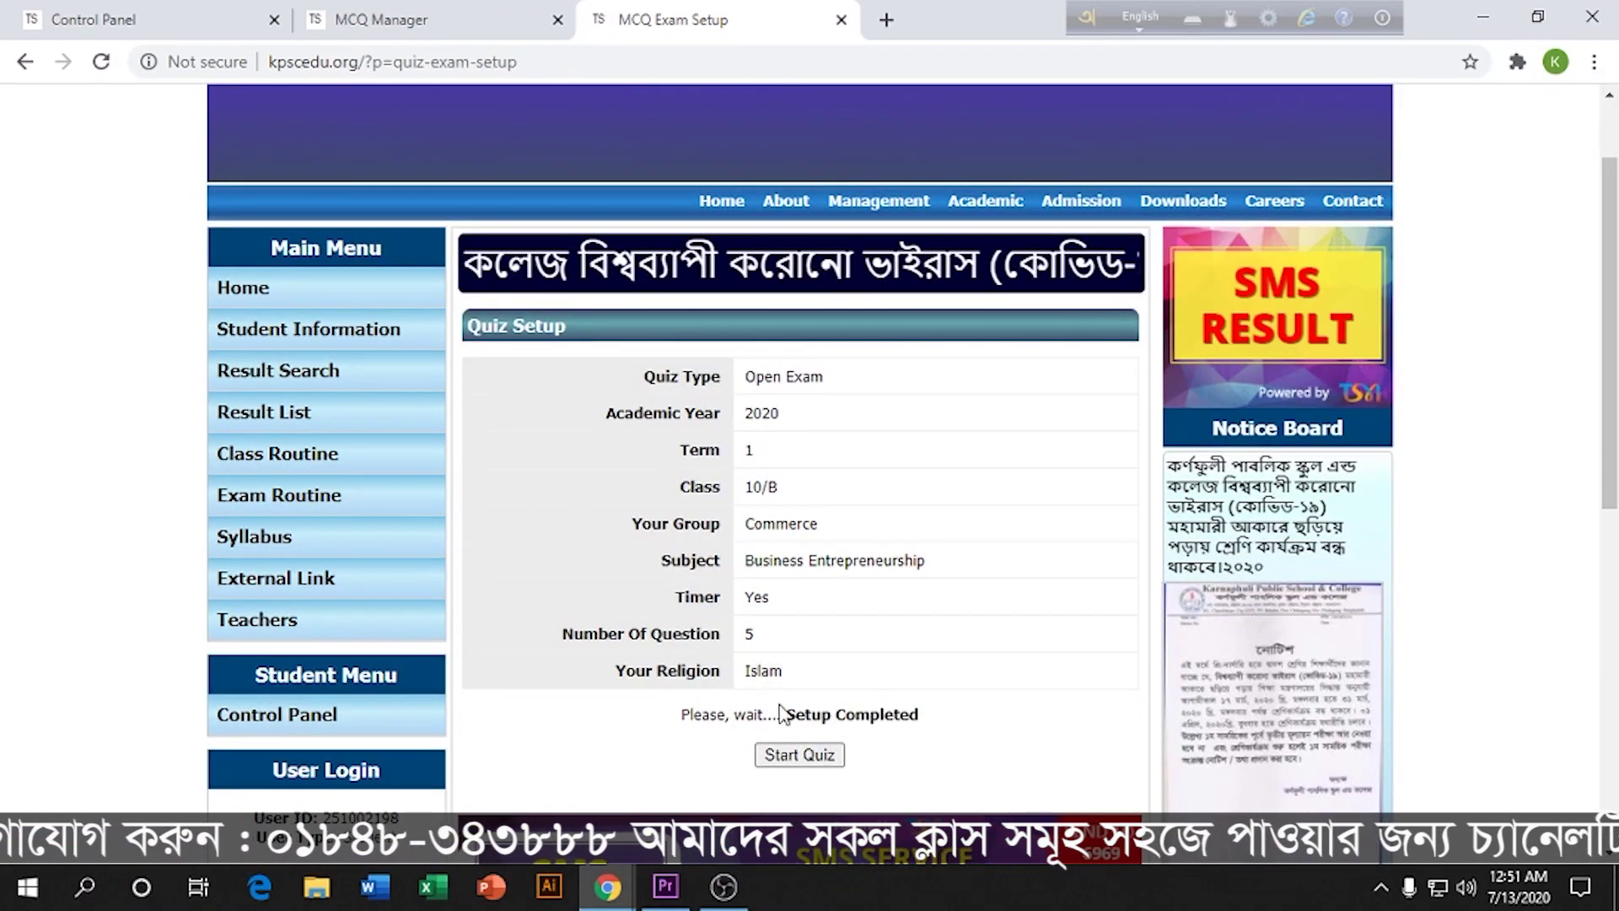
click(799, 755)
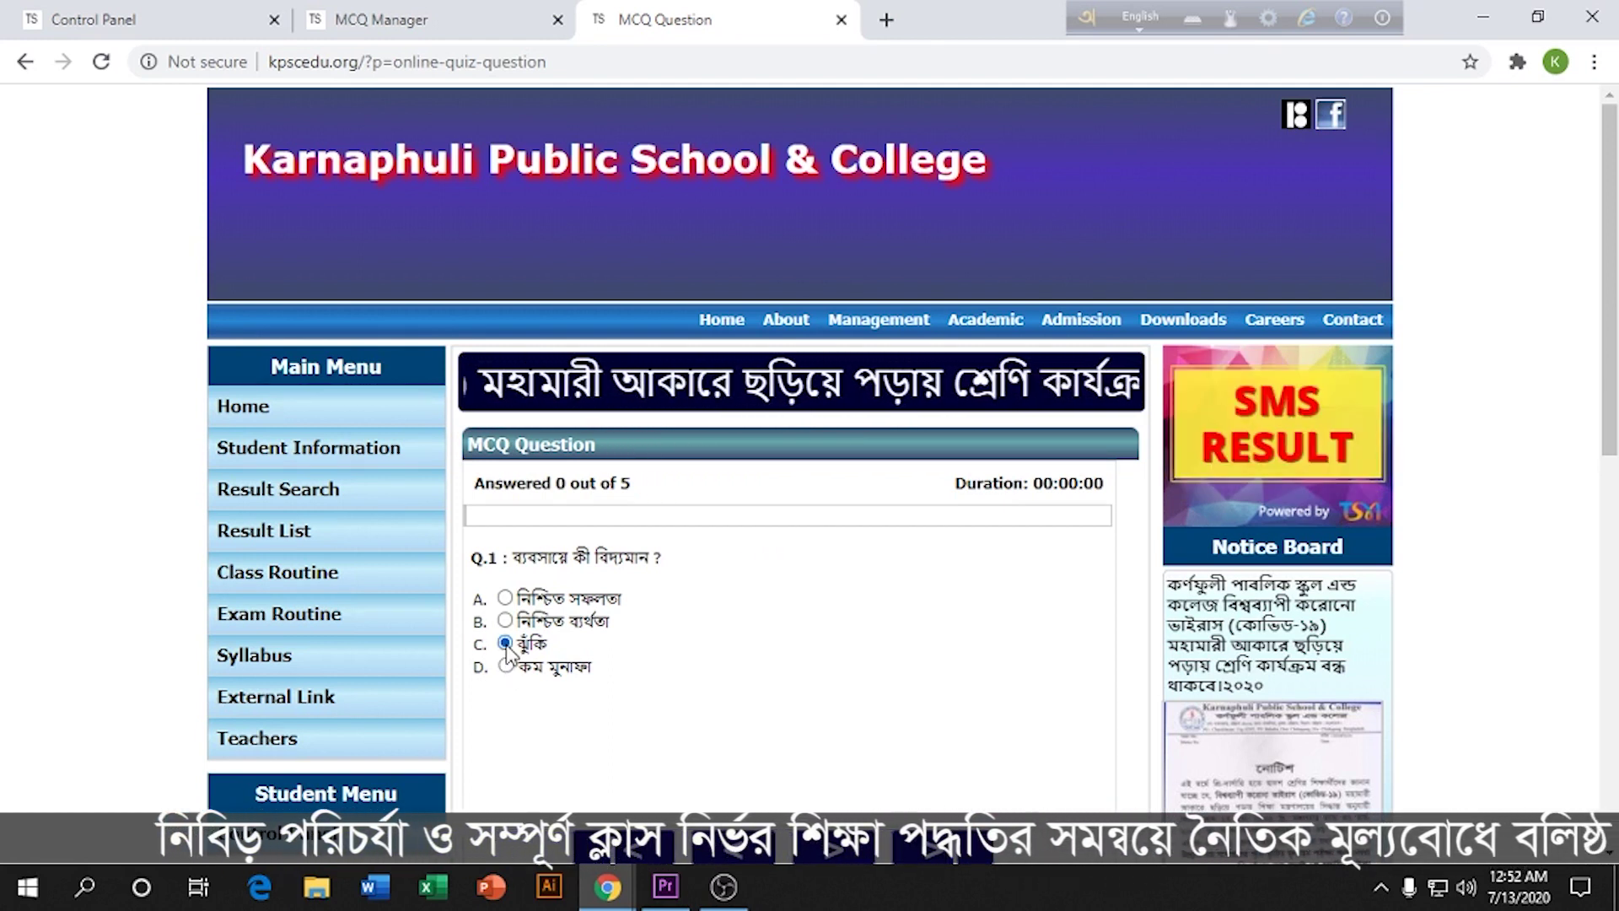
Step: Advance to question 2 and answer it with option C
scroll(571, 679, down, 3)
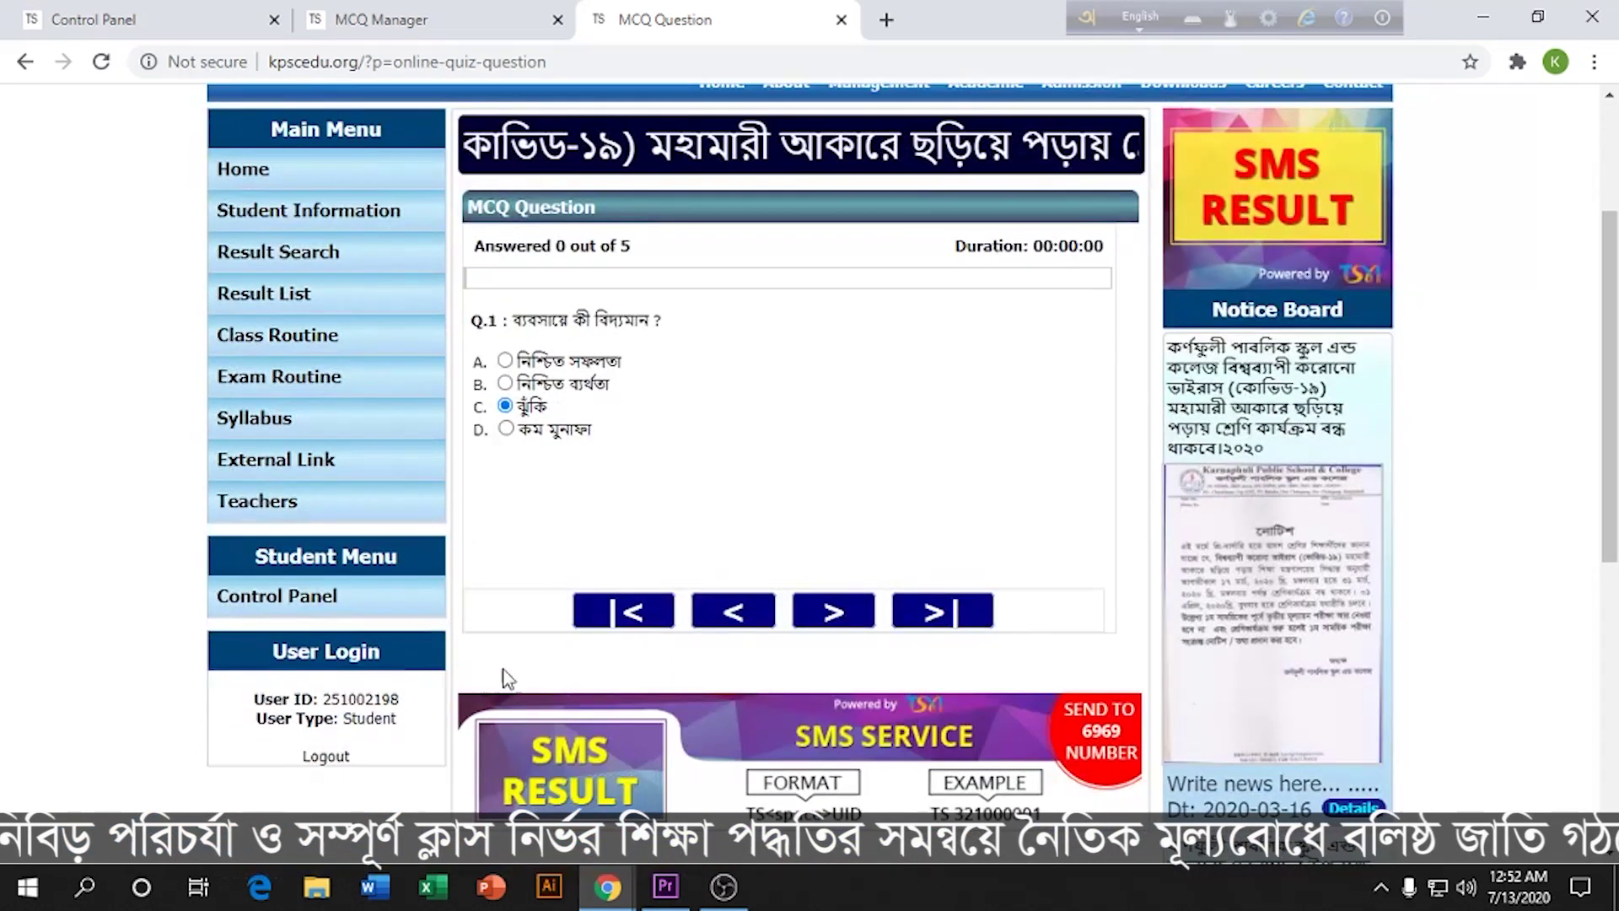
click(831, 613)
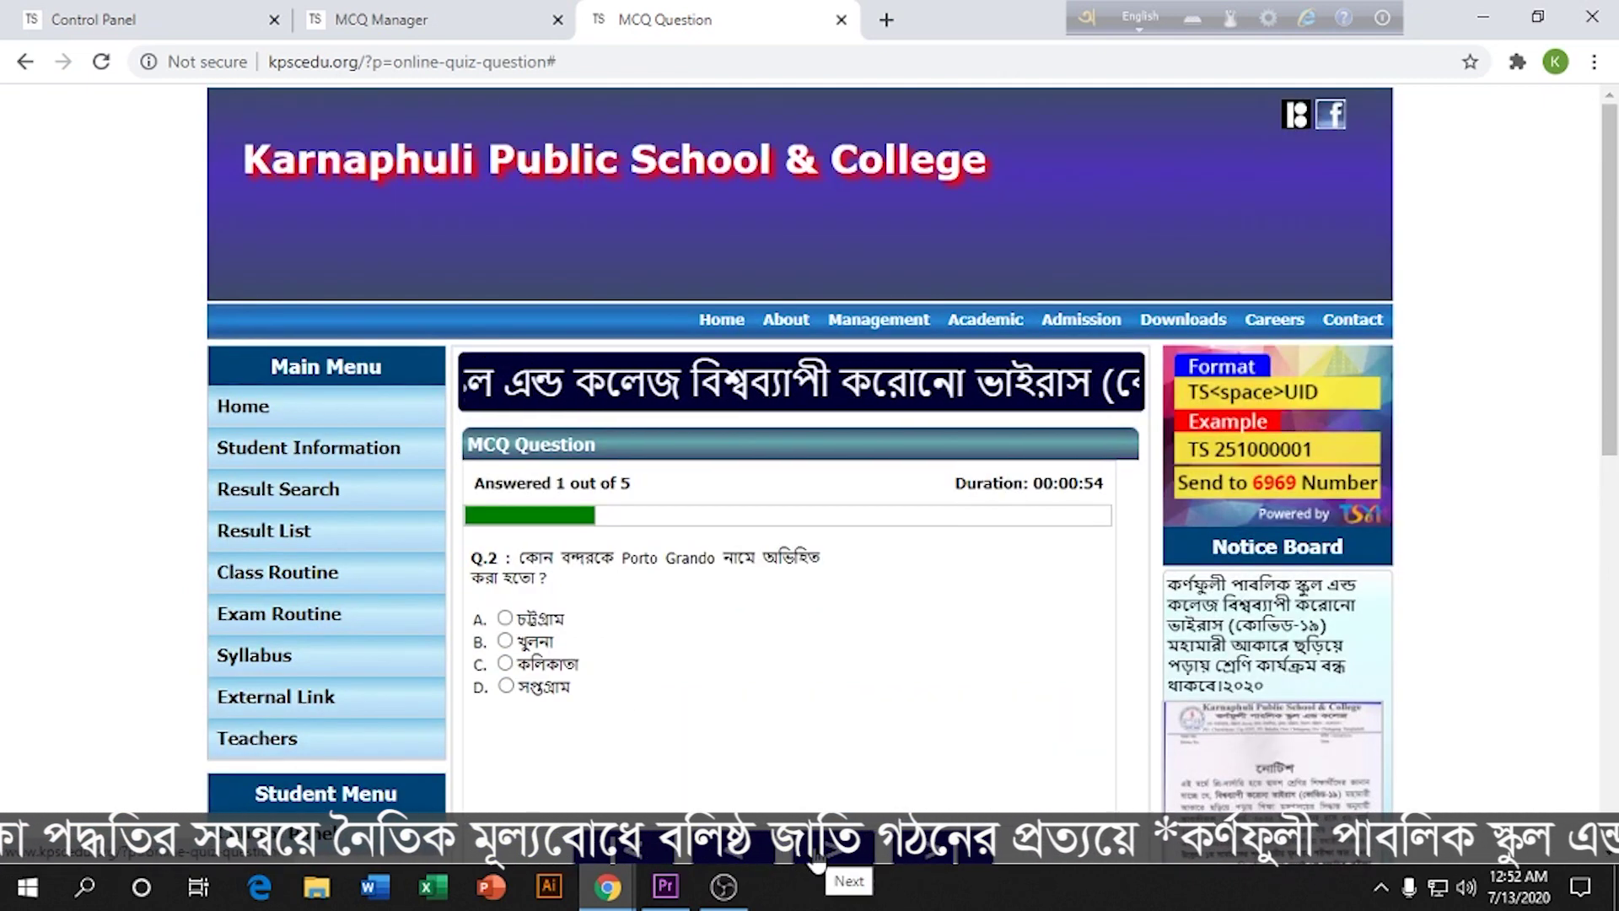
scroll(800, 788, down, 2)
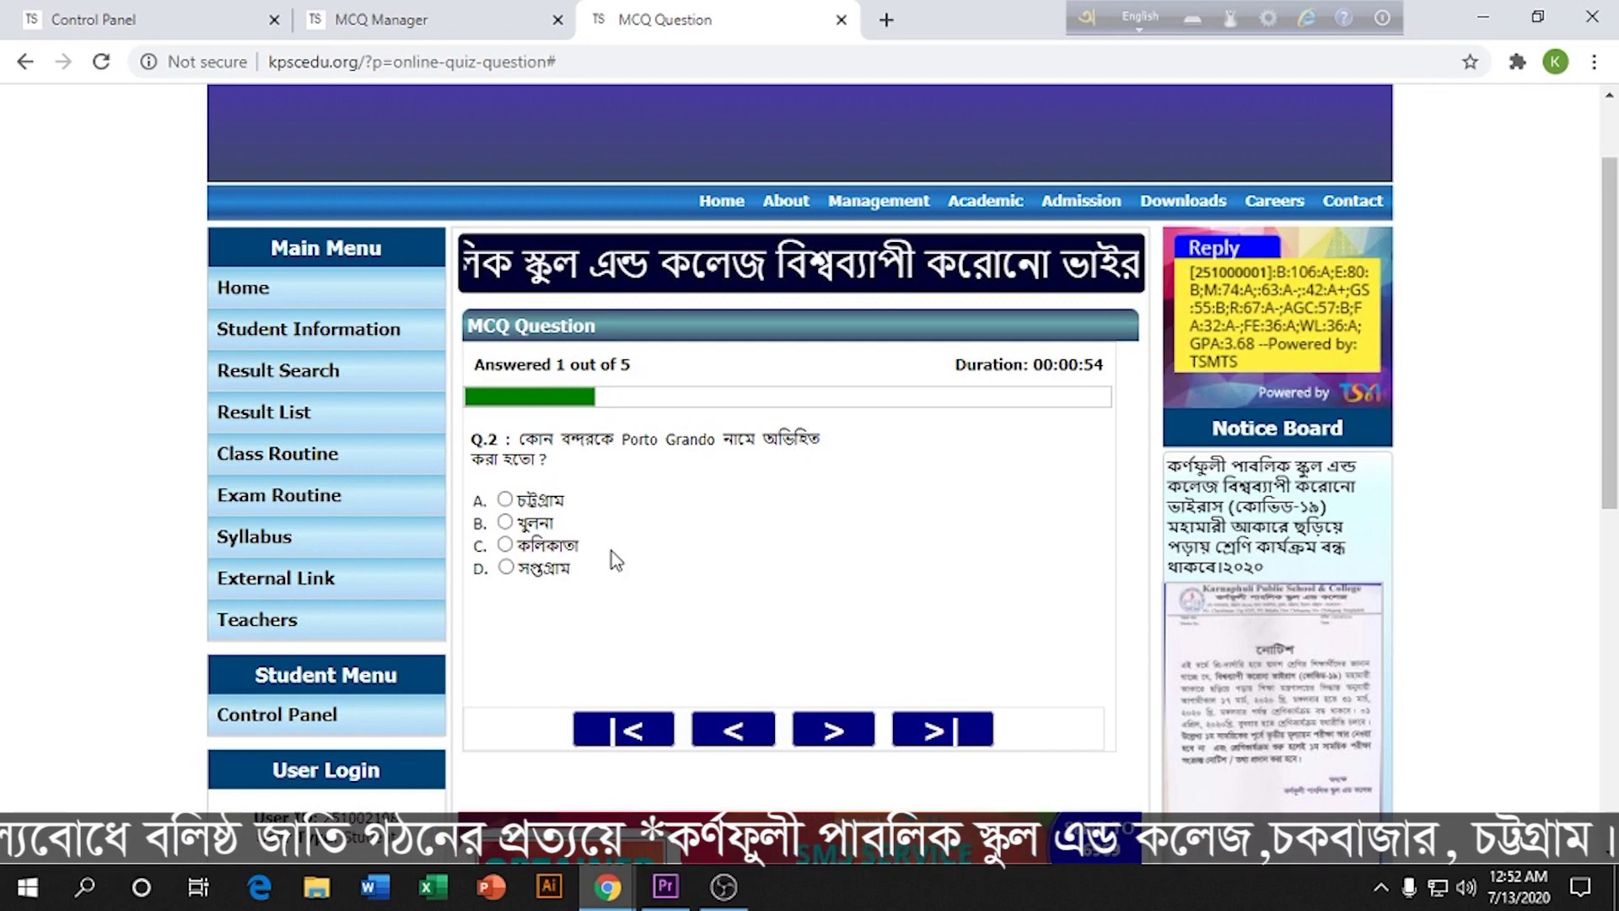
click(506, 546)
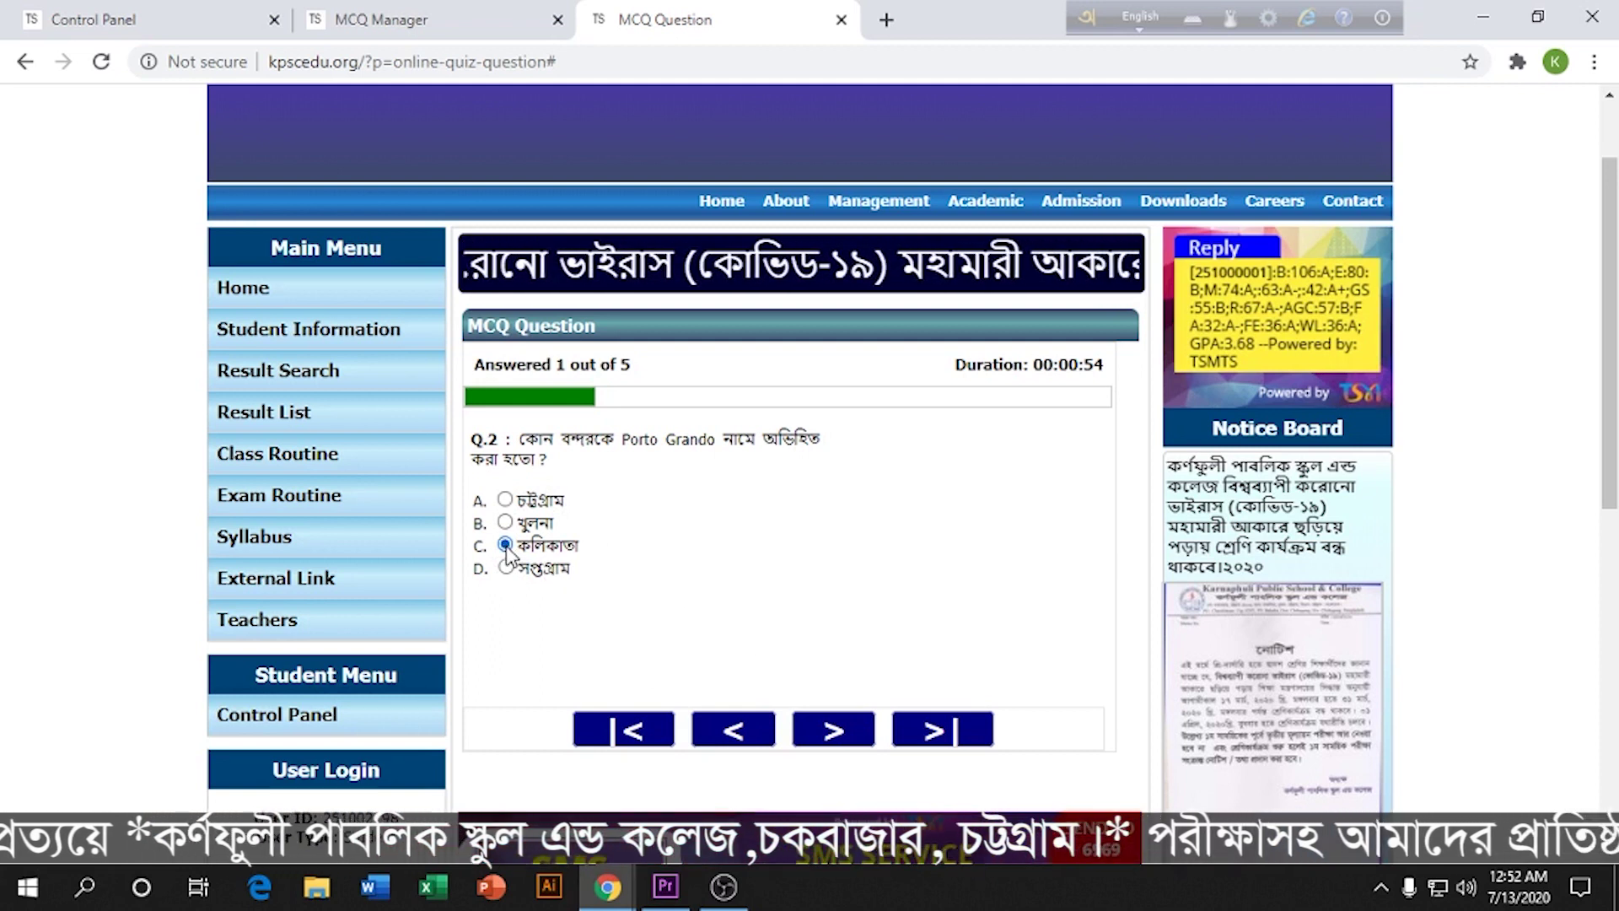
Step: Answer questions 3, 4 and 5 with options D, C and D
click(841, 731)
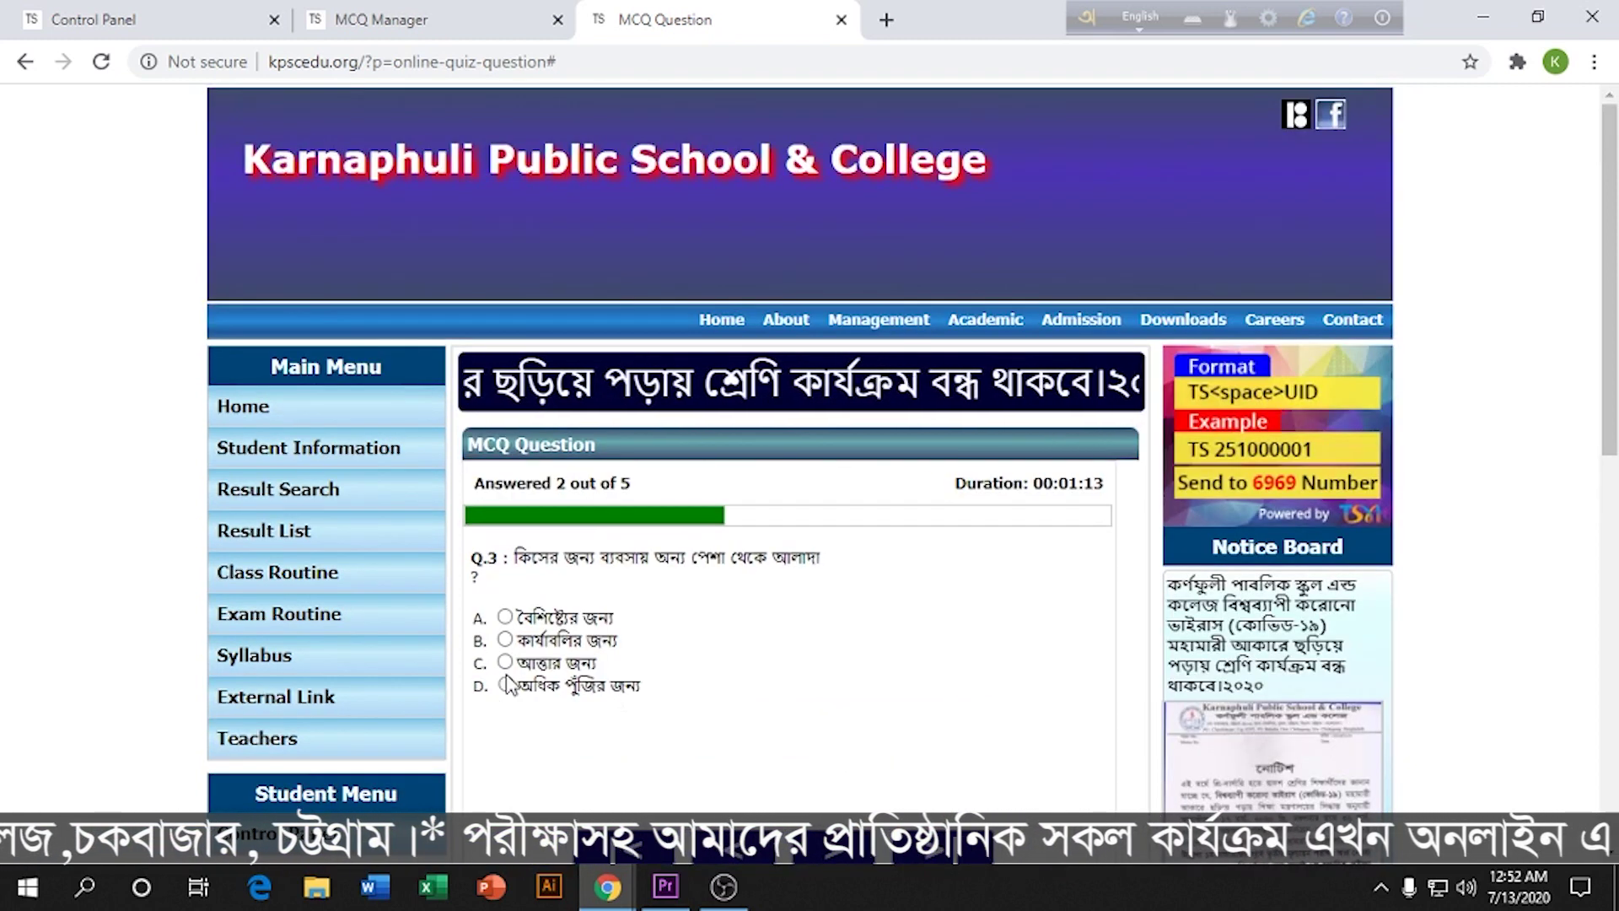
click(506, 685)
scroll(835, 768, down, 1)
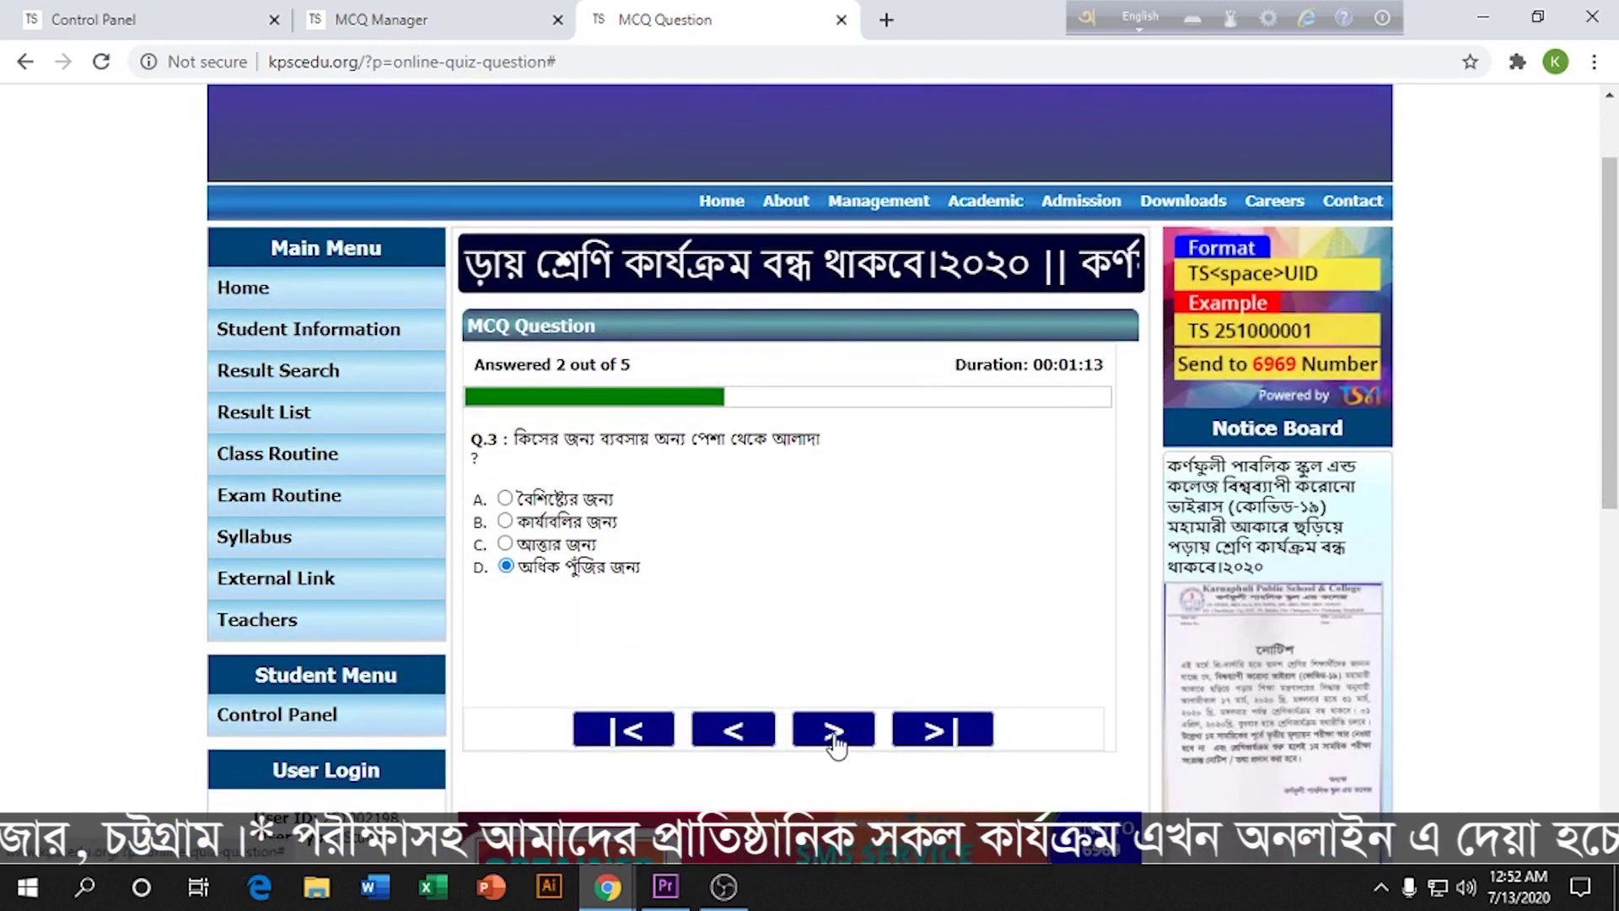
scroll(809, 755, up, 1)
click(505, 643)
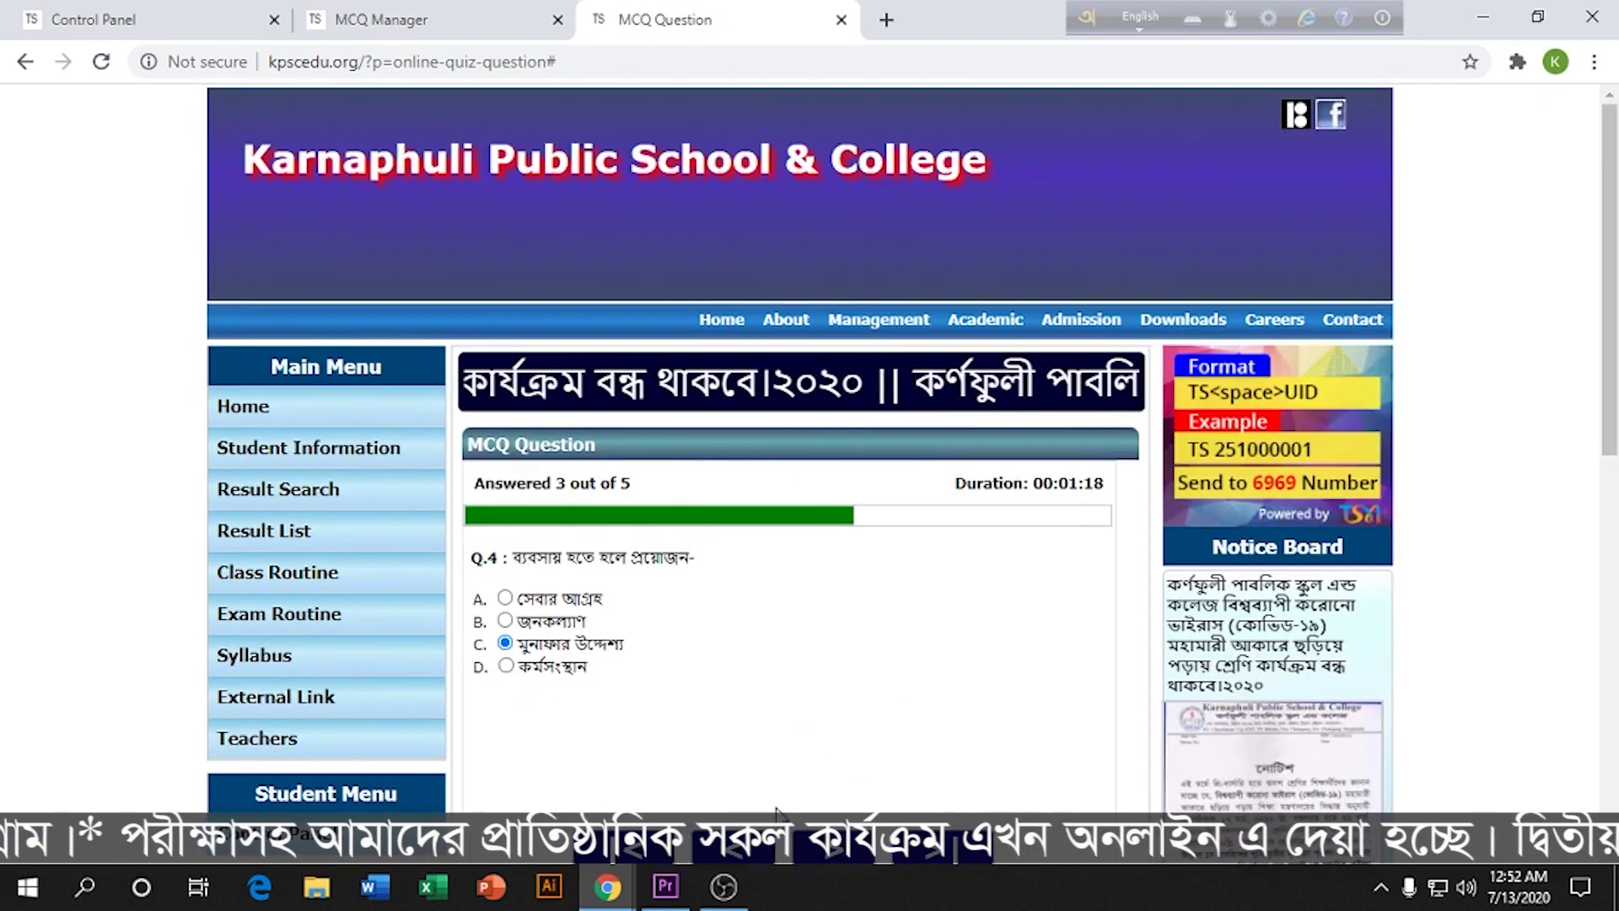
scroll(505, 643, down, 1)
scroll(802, 748, down, 2)
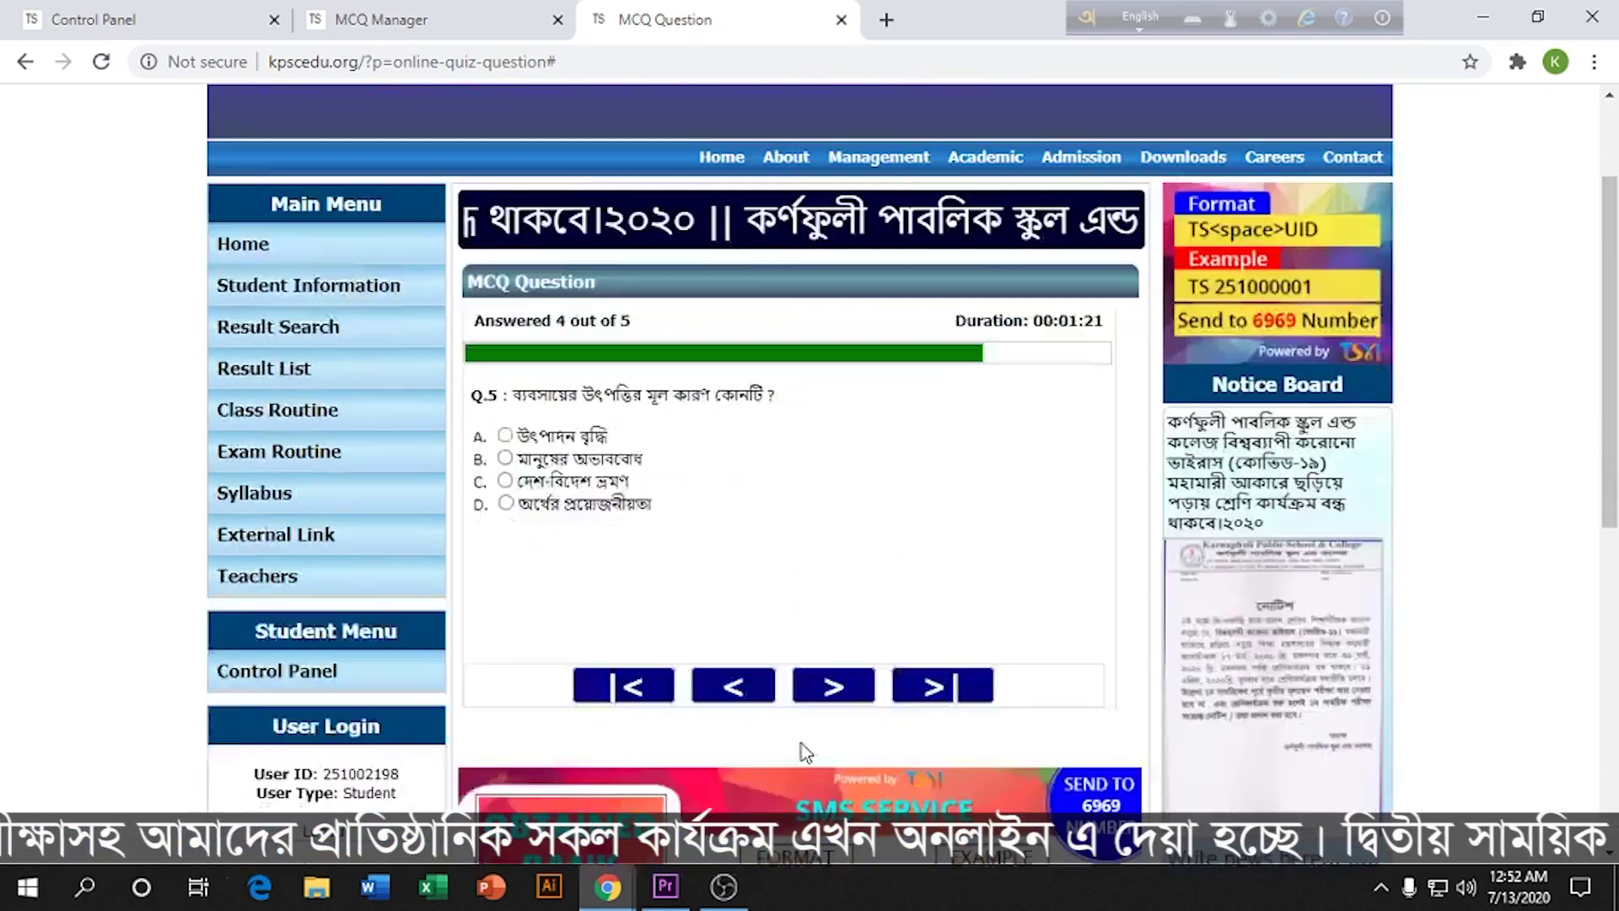
click(506, 428)
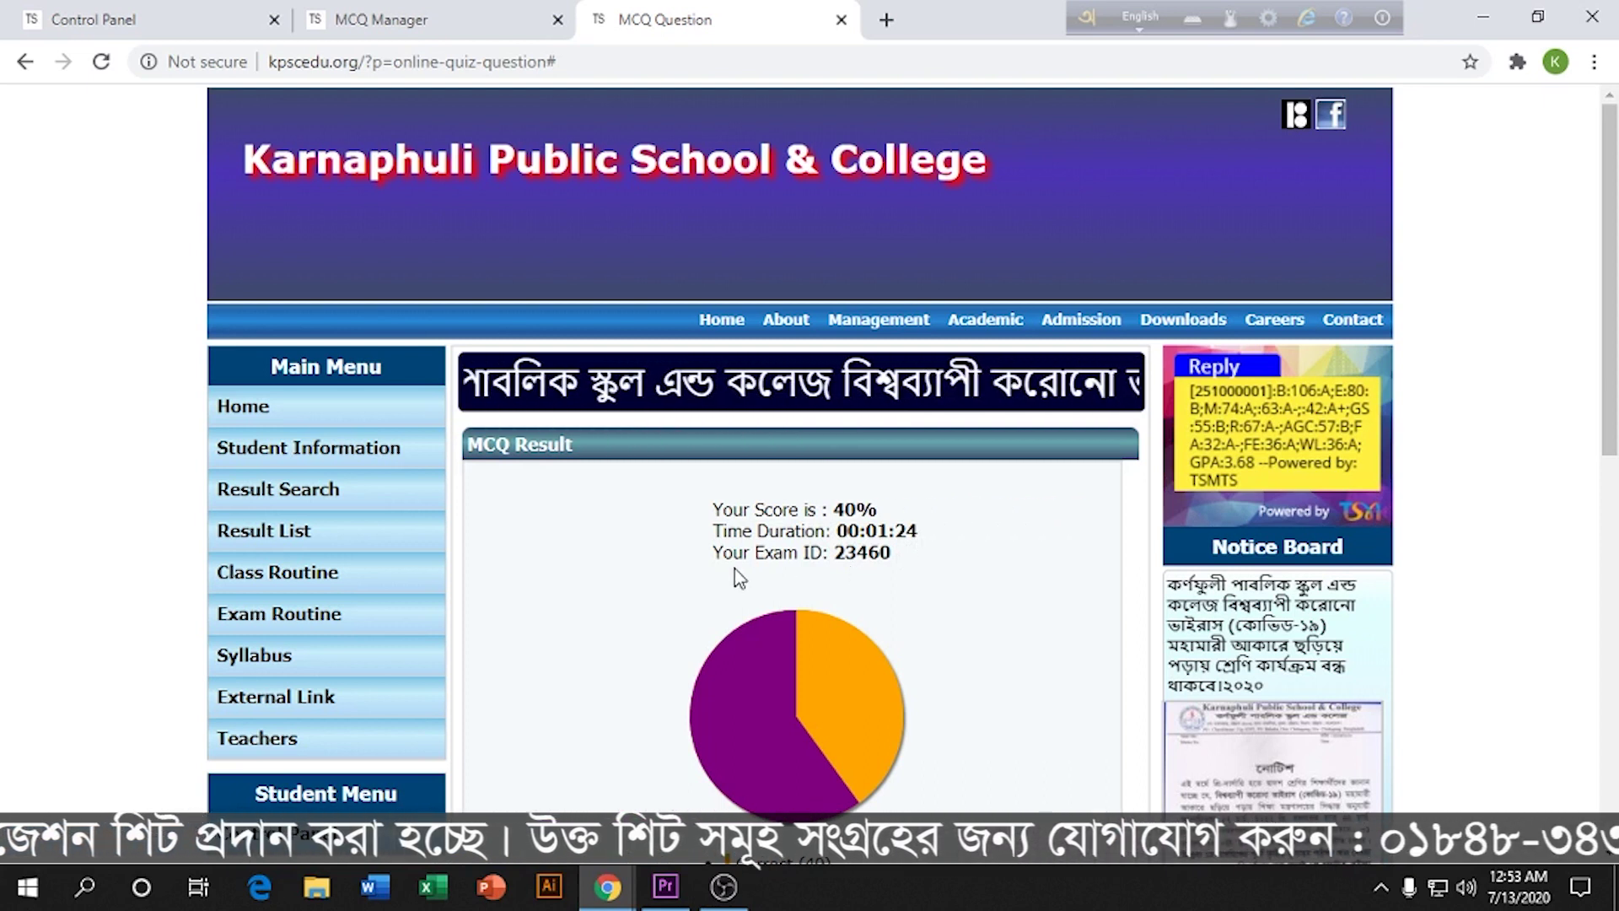
scroll(894, 580, down, 1)
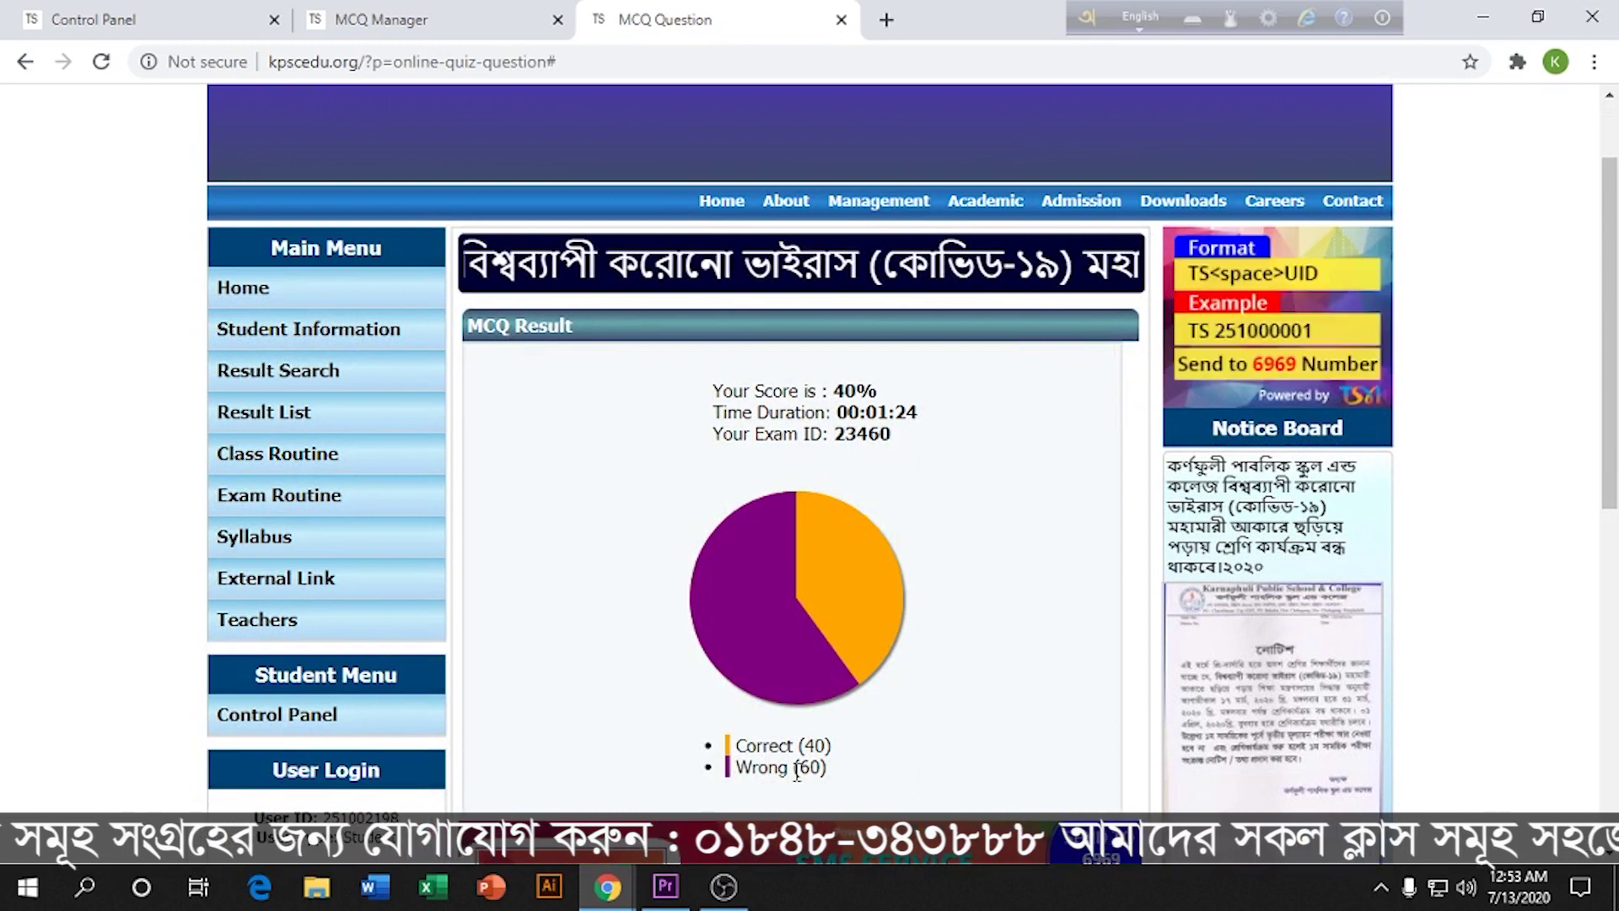
scroll(796, 770, down, 1)
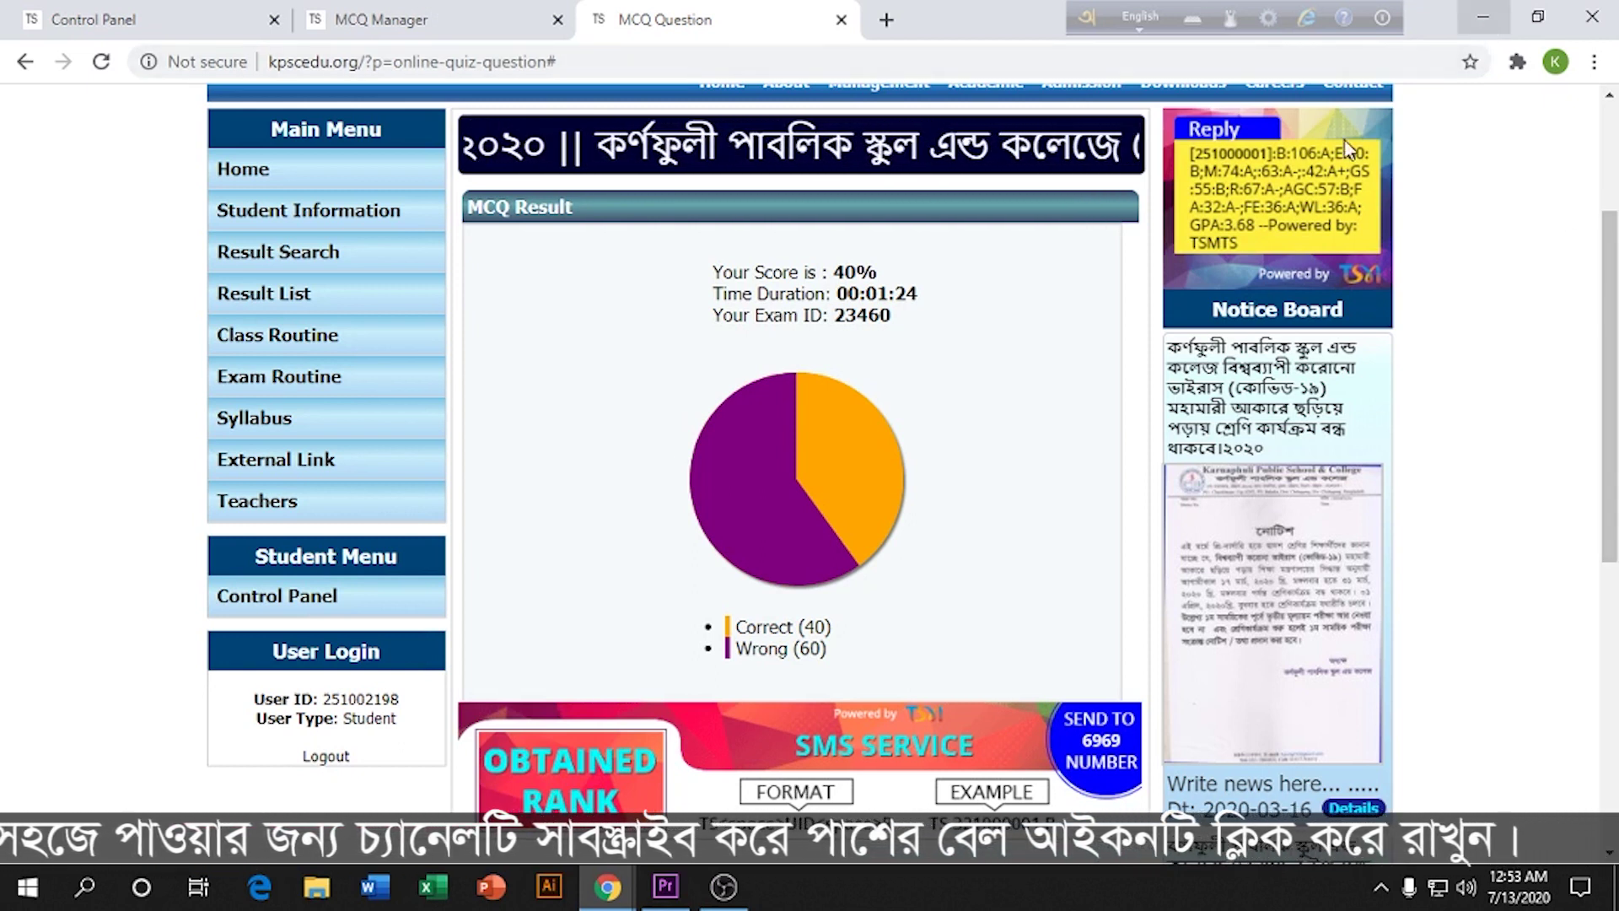
Step: Log out of the student account and minimize Chrome to the desktop
click(323, 762)
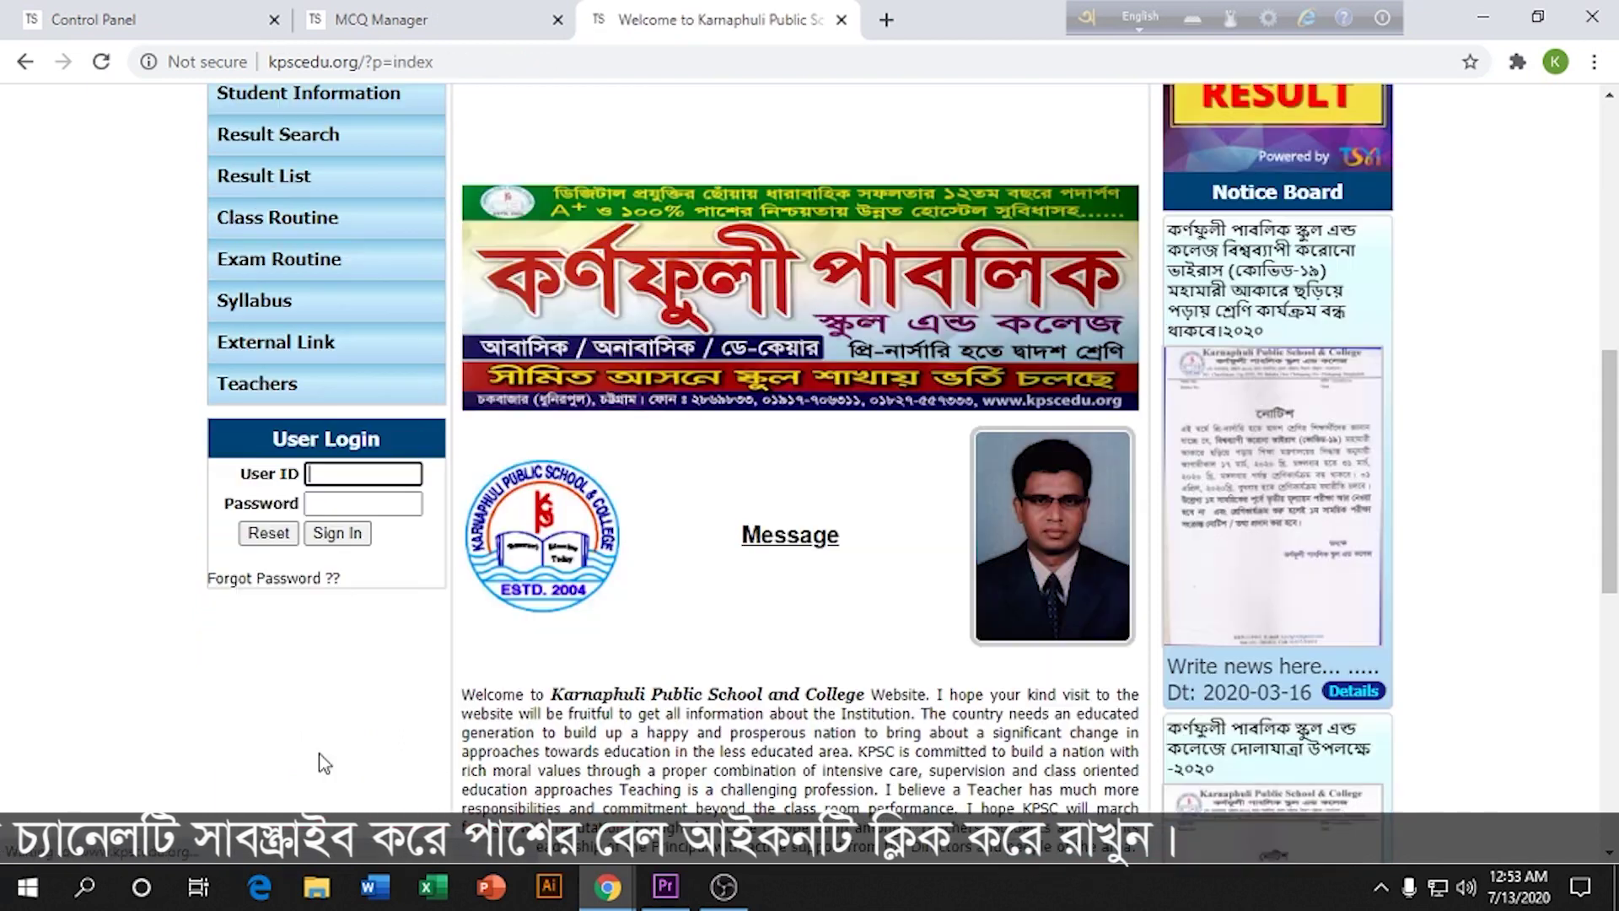
scroll(650, 619, down, 3)
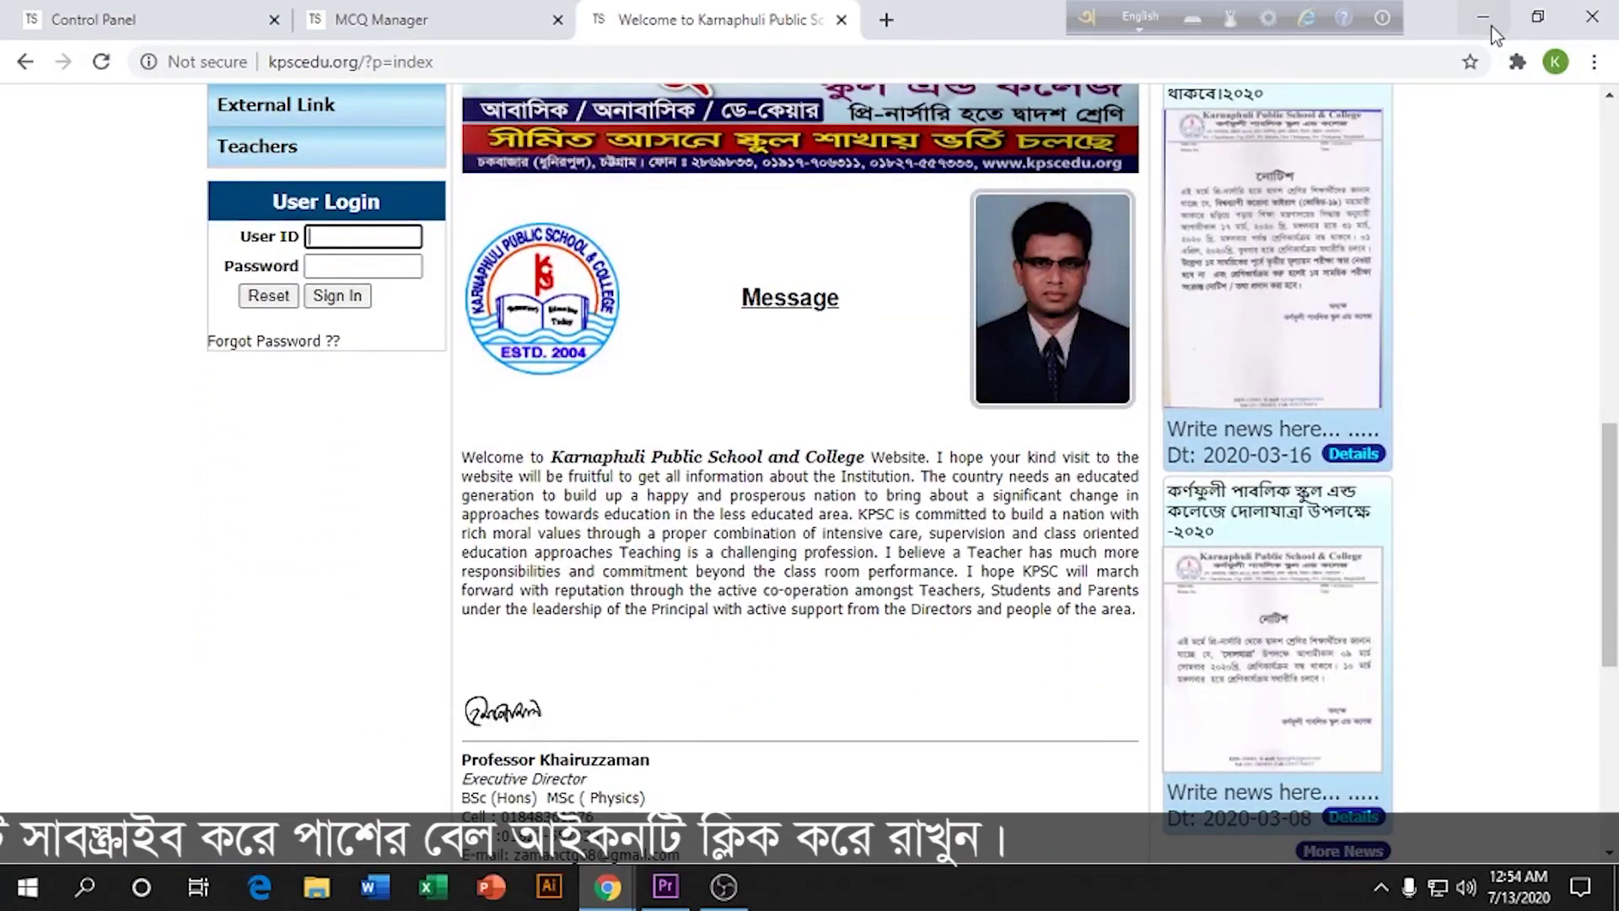
click(1484, 18)
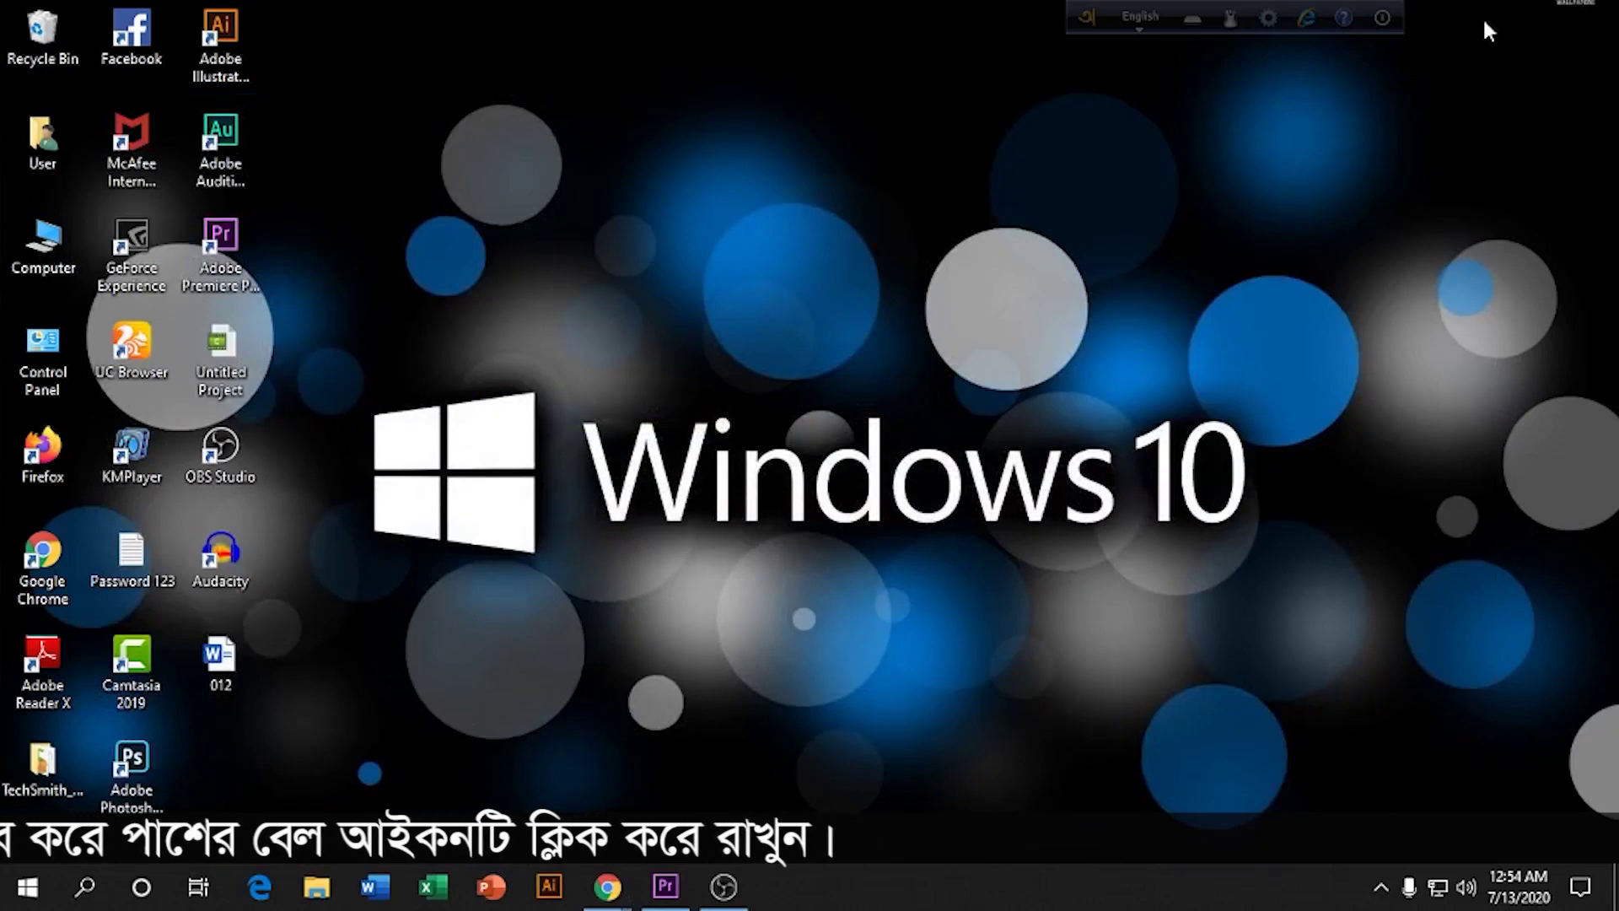